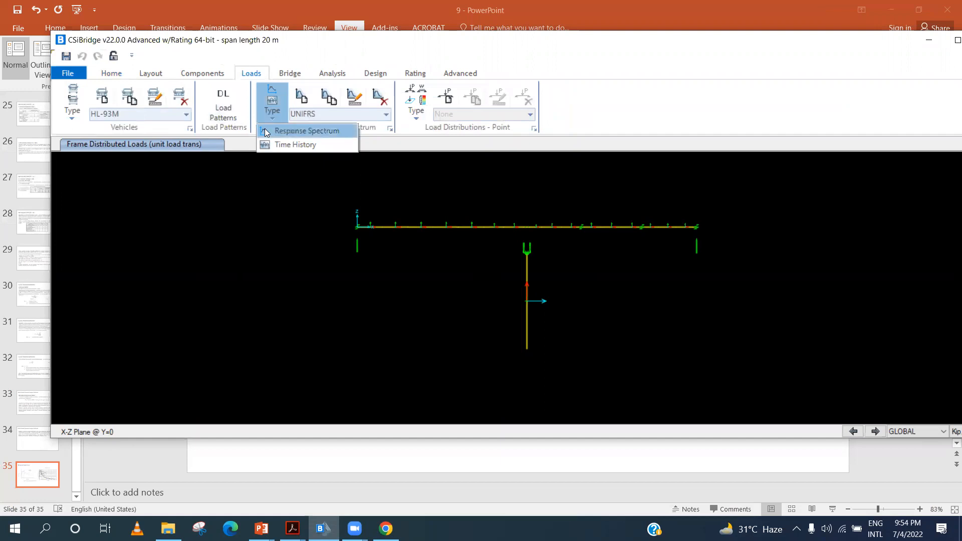
# - Start a new response spectrum function of type AASHTO 2006
pyautogui.click(267, 131)
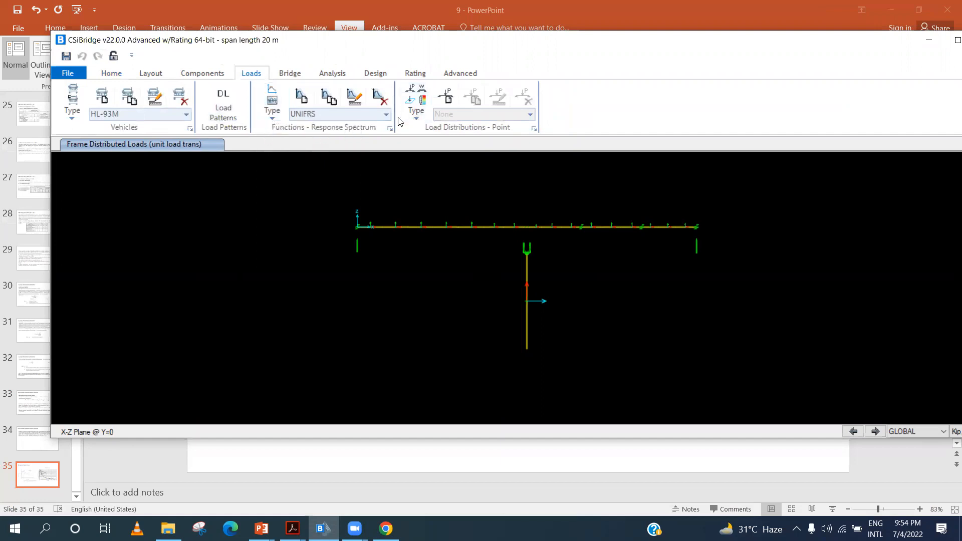
pyautogui.click(297, 93)
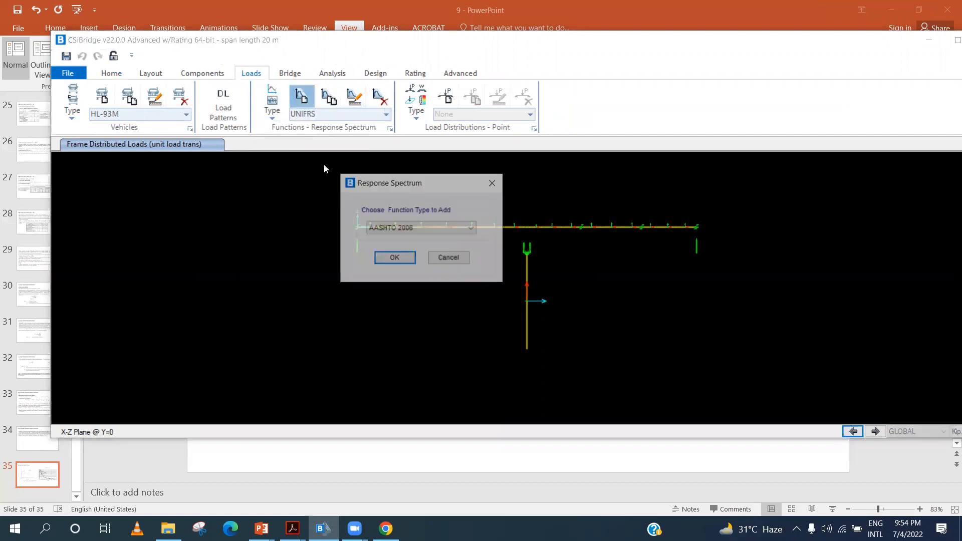
pyautogui.click(412, 229)
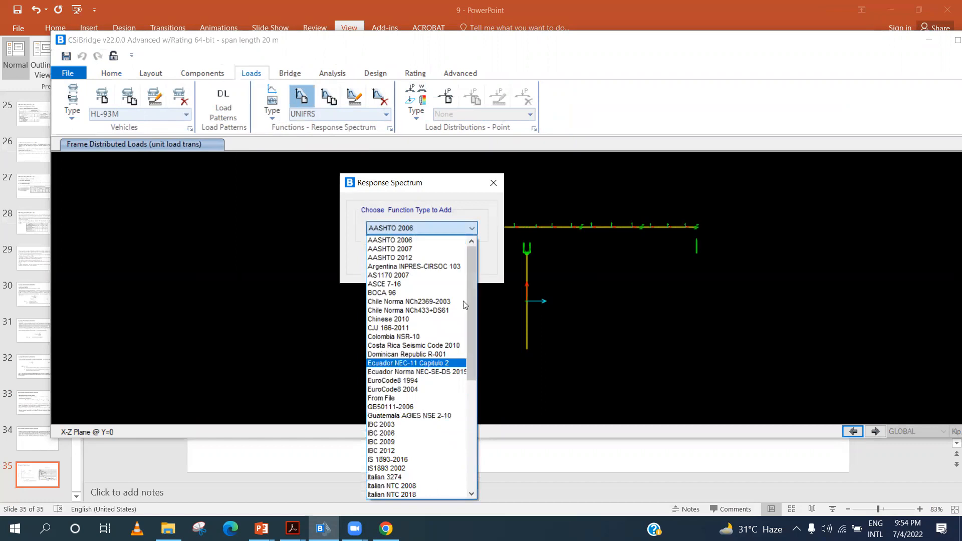
pyautogui.click(417, 240)
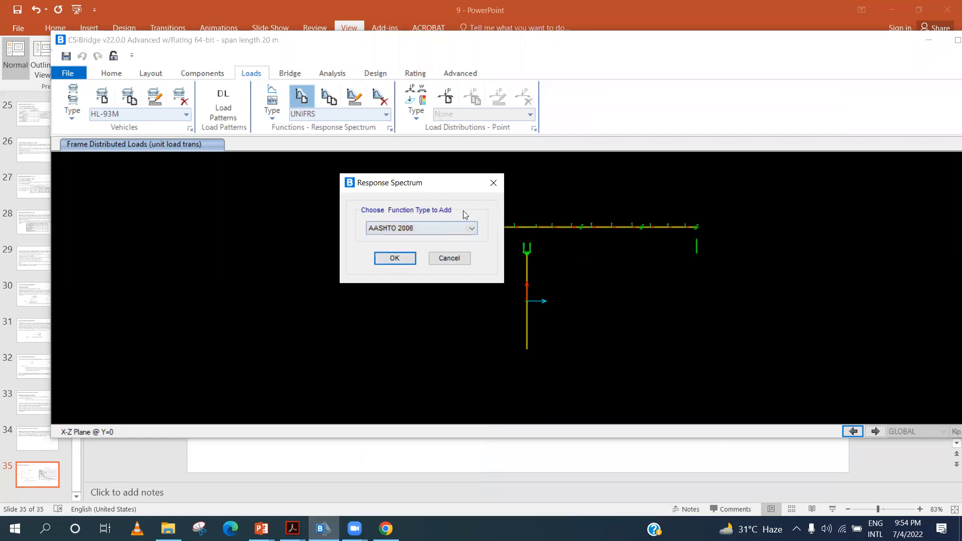
pyautogui.click(397, 262)
pyautogui.click(448, 291)
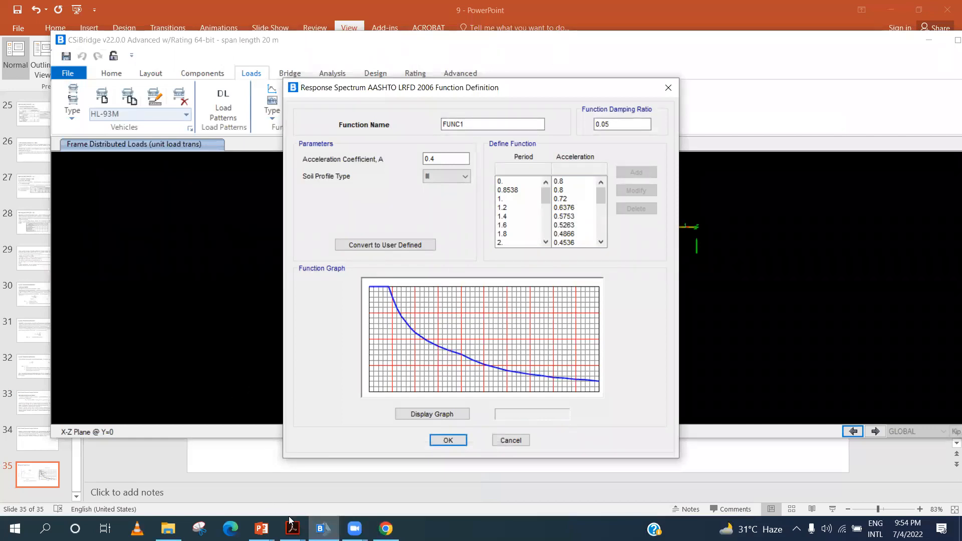
# - Switch to the bridge drawings PDF in Adobe Acrobat and check the seismic zone and soil type in the Bridge Data table
pyautogui.moveTo(290, 524)
pyautogui.click(358, 496)
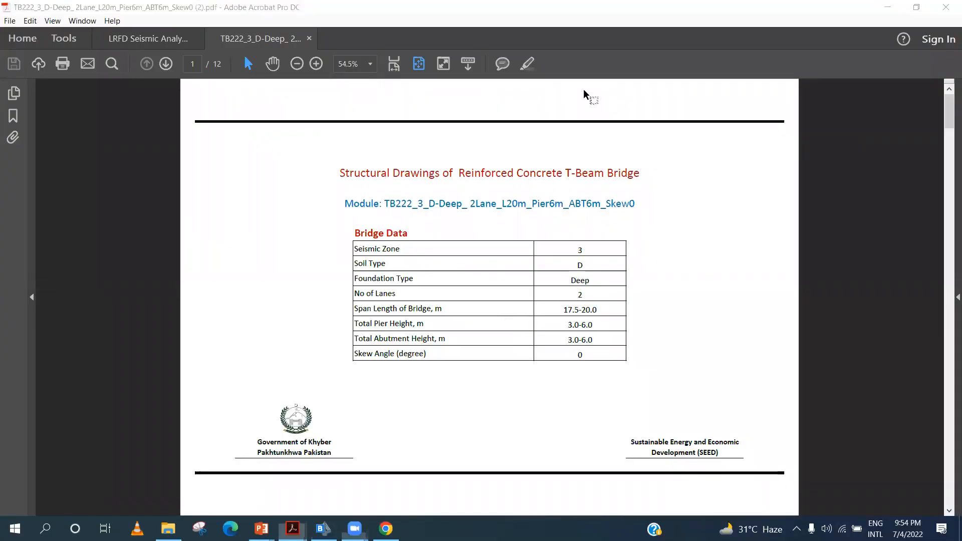
pyautogui.moveTo(581, 256)
pyautogui.mouseDown()
pyautogui.moveTo(608, 256)
pyautogui.moveTo(609, 266)
pyautogui.moveTo(633, 244)
pyautogui.moveTo(632, 258)
pyautogui.moveTo(612, 268)
pyautogui.mouseUp()
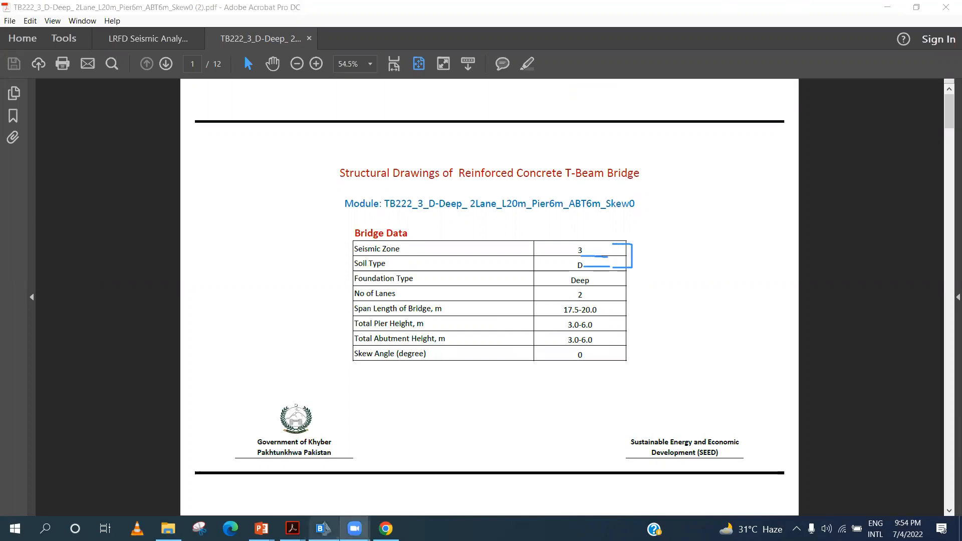
# - Back in CSiBridge, set the function's acceleration coefficient to 0.3 and choose soil profile type III
pyautogui.click(323, 528)
pyautogui.doubleClick(425, 160)
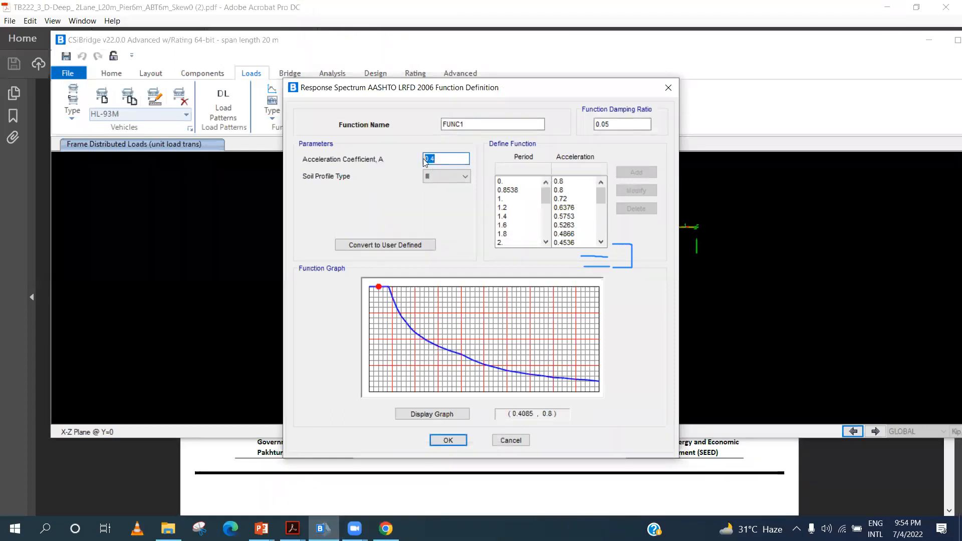
pyautogui.click(432, 159)
pyautogui.write('.3.3')
pyautogui.click(448, 179)
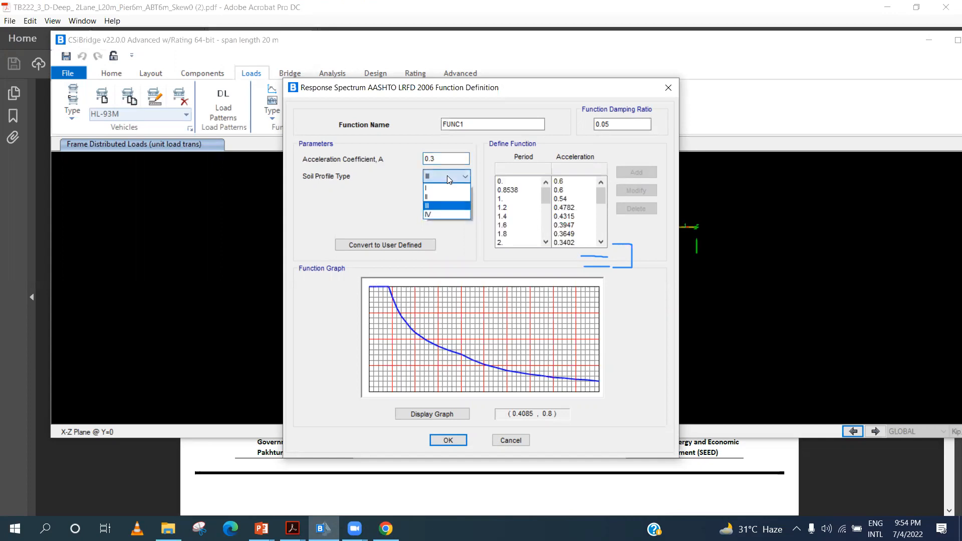
pyautogui.click(435, 207)
# - Name the response spectrum function "spectrum" and save its definition
pyautogui.hotkey('shift', 'Tab')
pyautogui.hotkey('shift', 'Tab')
pyautogui.write('spectrum')
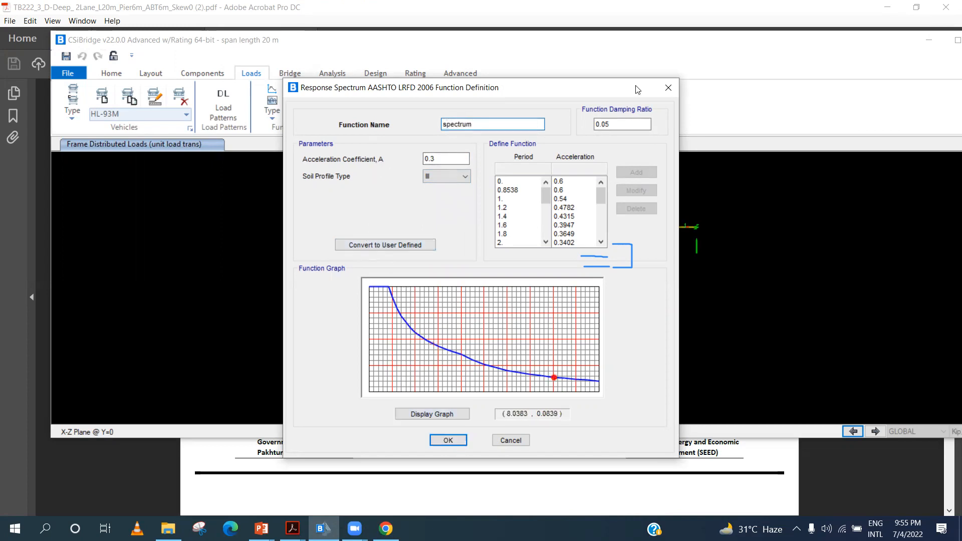
pyautogui.moveTo(561, 276)
pyautogui.mouseDown()
pyautogui.moveTo(617, 243)
pyautogui.moveTo(620, 259)
pyautogui.mouseUp()
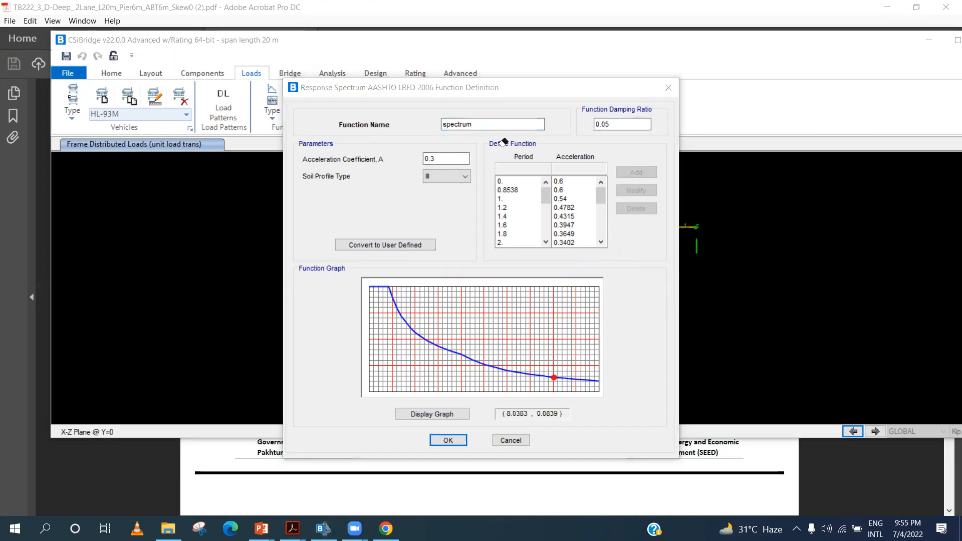
pyautogui.click(448, 440)
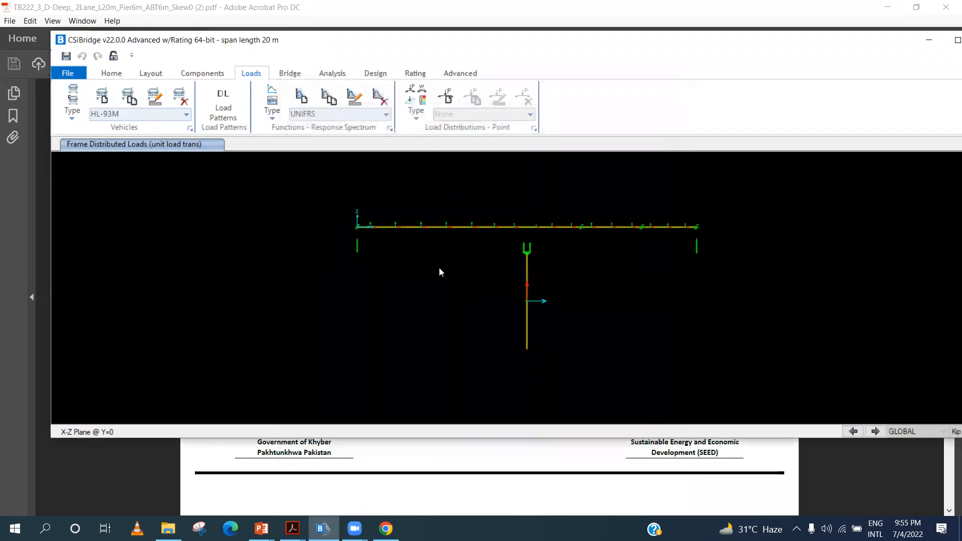
pyautogui.click(274, 114)
pyautogui.click(284, 131)
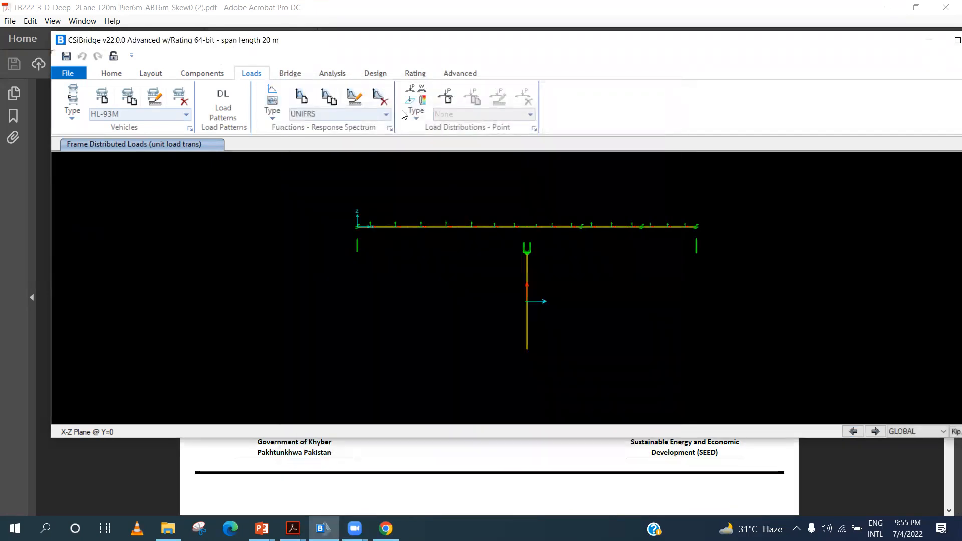
pyautogui.click(386, 114)
pyautogui.click(275, 111)
pyautogui.click(277, 112)
pyautogui.click(277, 133)
pyautogui.click(275, 120)
pyautogui.click(276, 131)
pyautogui.click(273, 107)
pyautogui.click(282, 128)
pyautogui.click(282, 114)
pyautogui.click(276, 131)
pyautogui.click(300, 95)
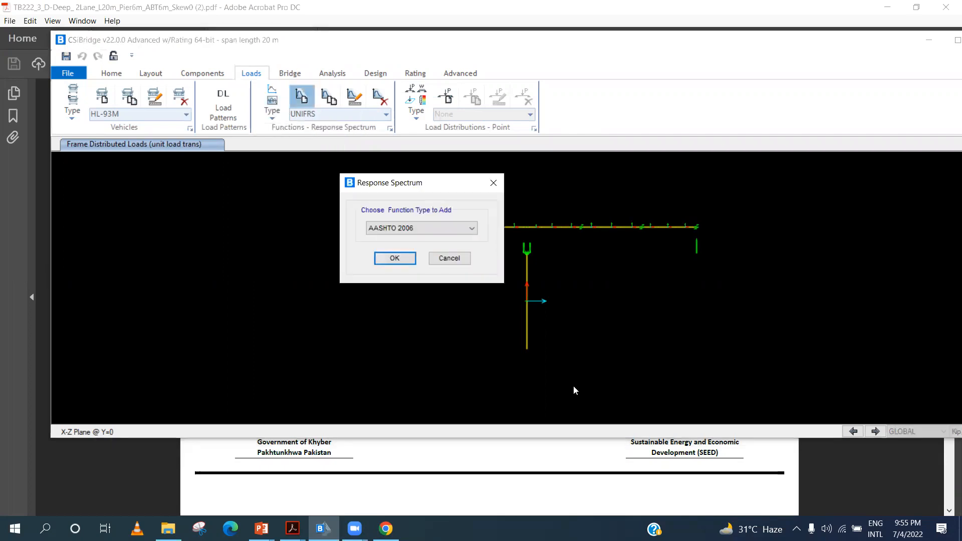
pyautogui.click(395, 258)
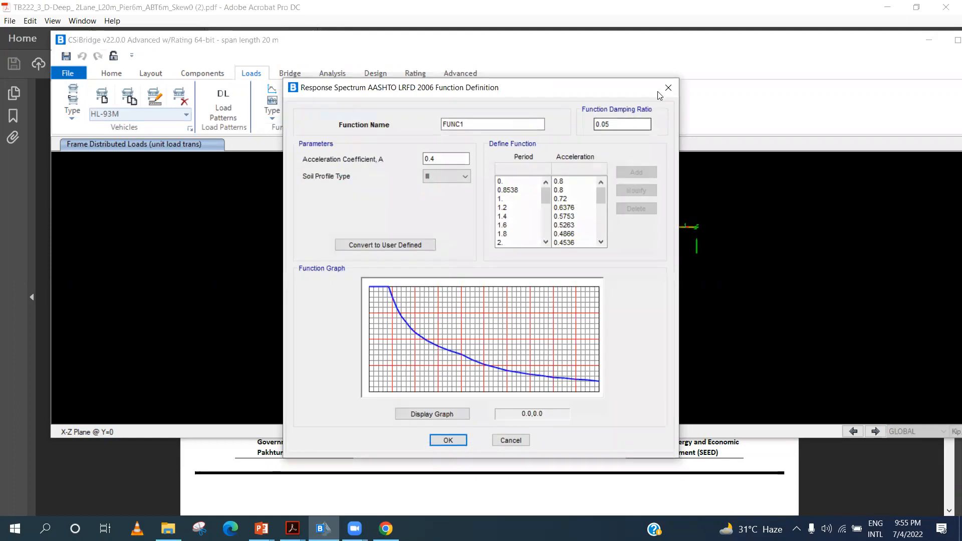
pyautogui.press('Return')
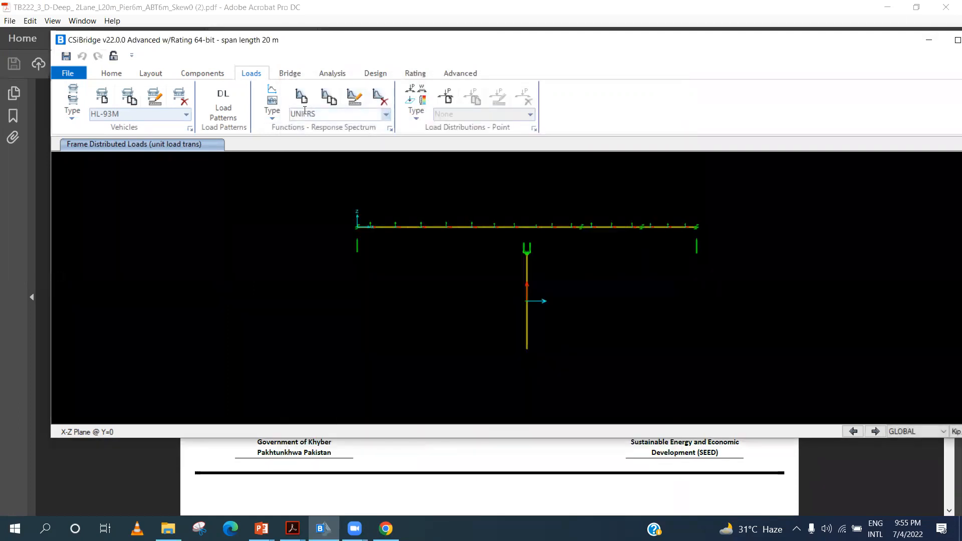
# - Select the "spectrum" function and open its definition to check the damping ratio, then close it
pyautogui.click(386, 114)
pyautogui.click(351, 137)
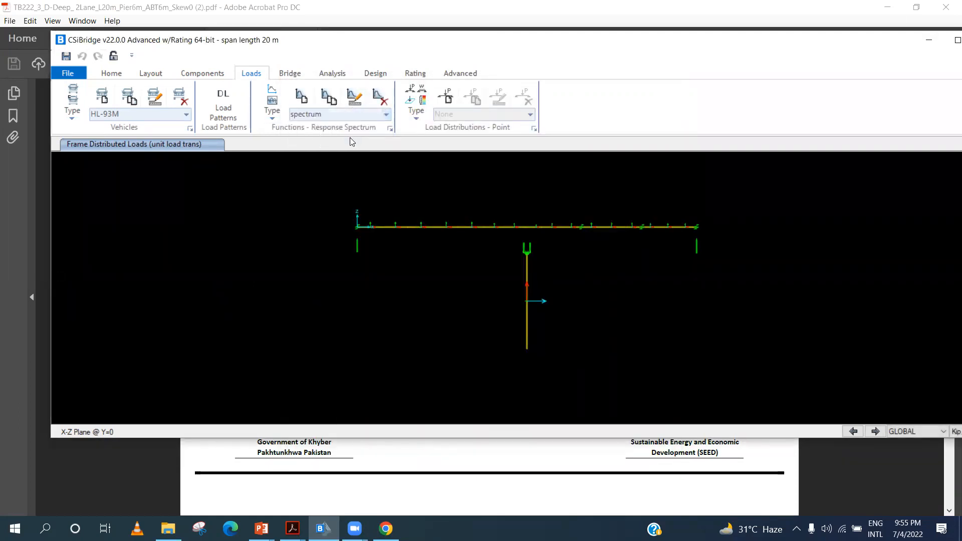
pyautogui.click(351, 107)
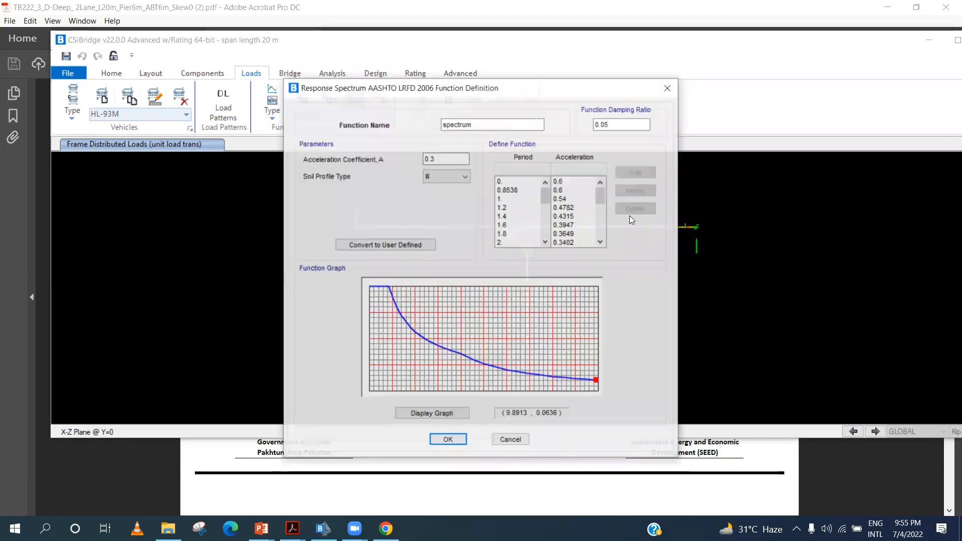
pyautogui.click(611, 125)
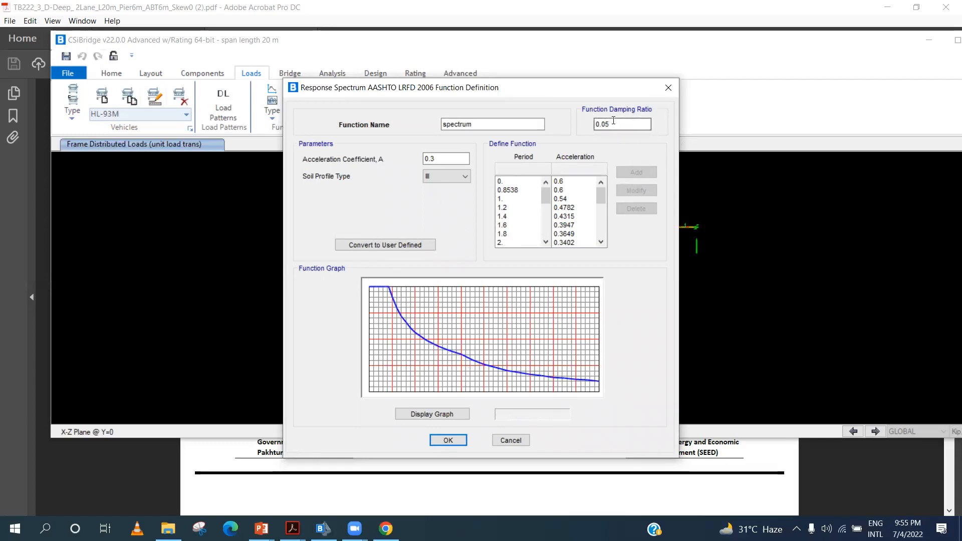
pyautogui.click(664, 93)
# - Open a new response spectrum function definition of type AASHTO 2007 to view its parameters
pyautogui.click(264, 118)
pyautogui.click(267, 122)
pyautogui.click(270, 119)
pyautogui.click(300, 141)
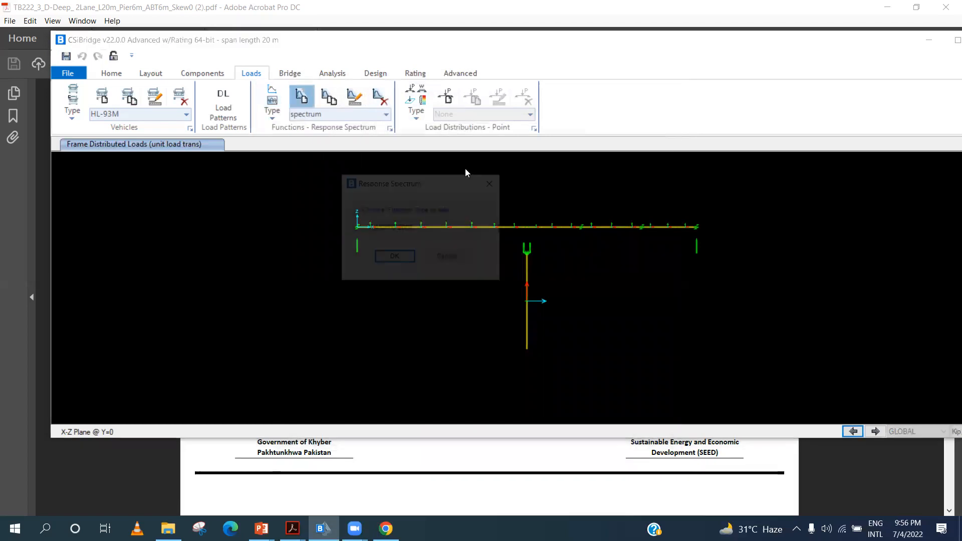
pyautogui.click(457, 228)
pyautogui.click(396, 246)
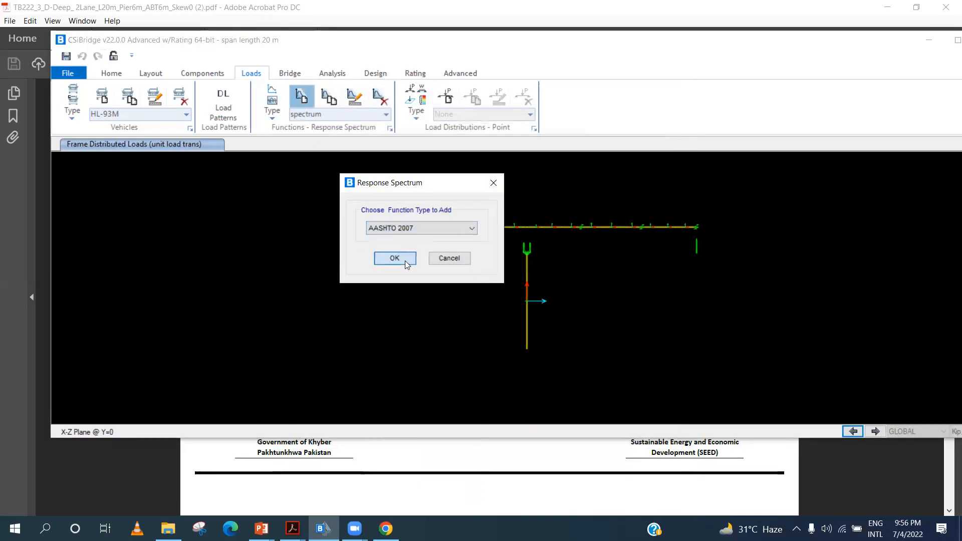
pyautogui.click(406, 264)
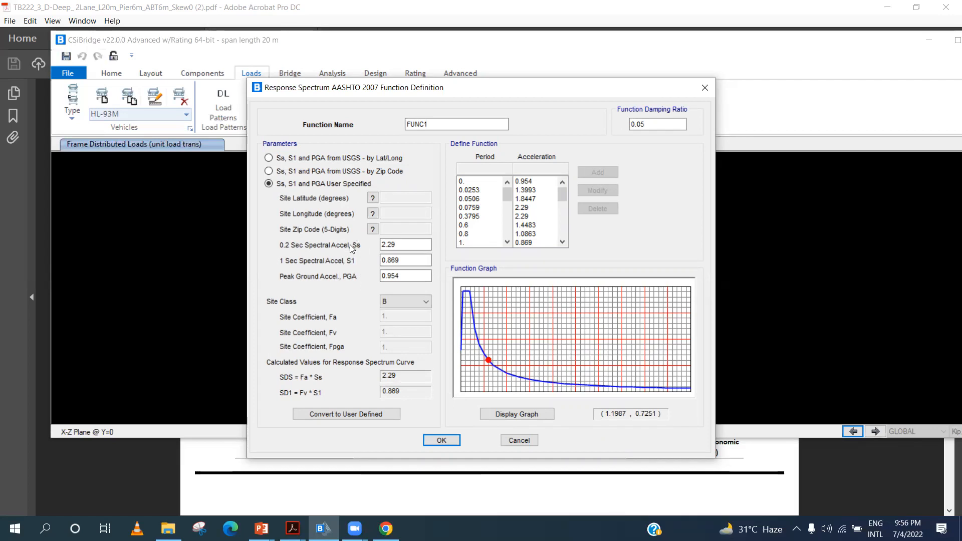
# - Review the AASHTO 2007 site class options, keep class B, and close the definition without saving
pyautogui.click(405, 299)
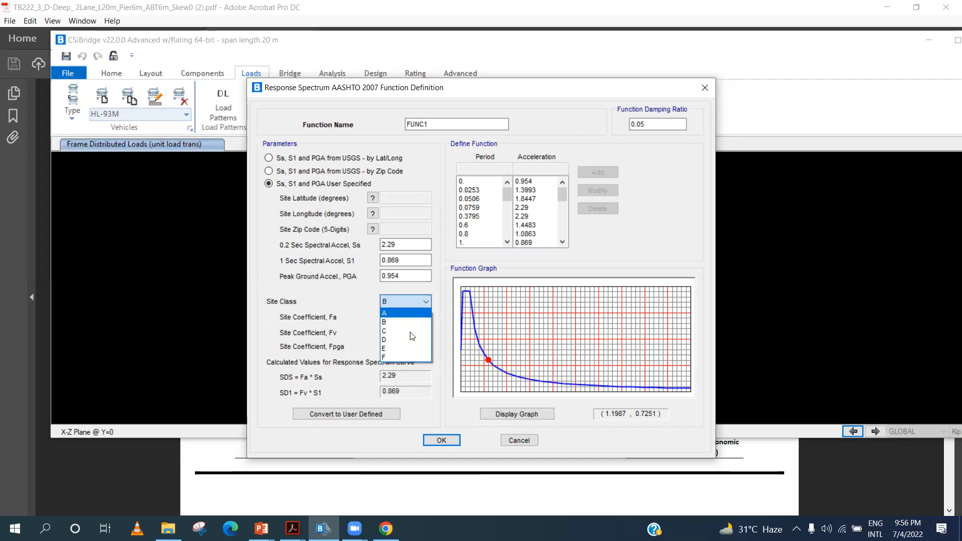
pyautogui.click(386, 321)
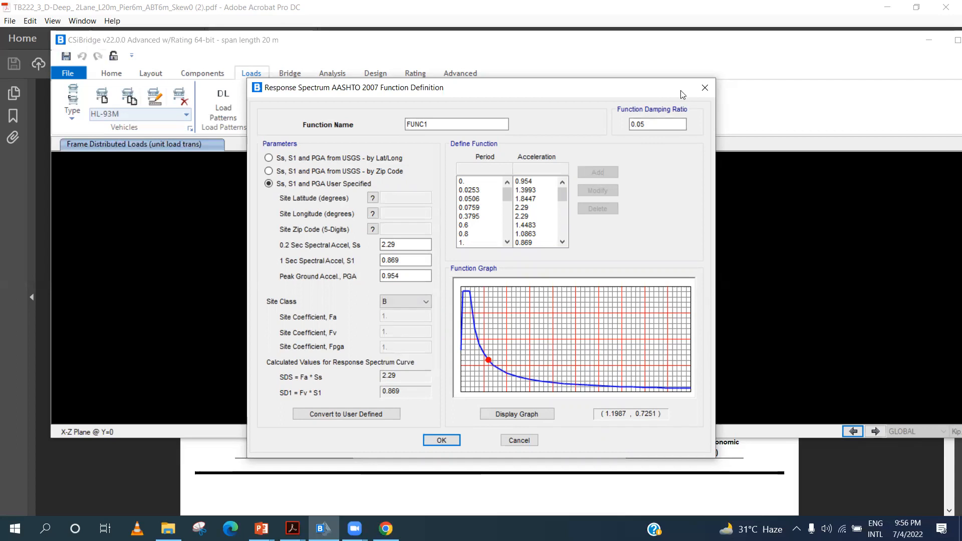
pyautogui.moveTo(681, 91); pyautogui.dragTo(484, 82)
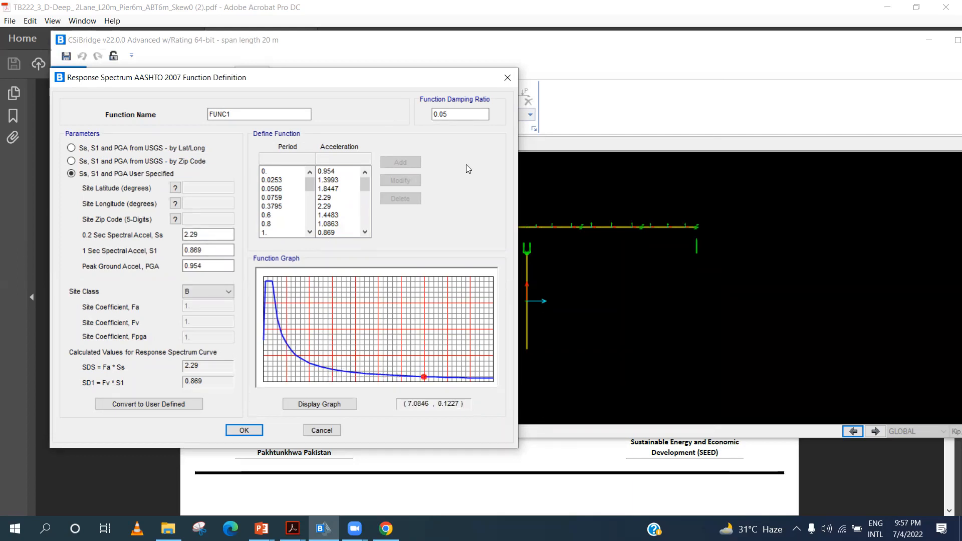
pyautogui.click(508, 78)
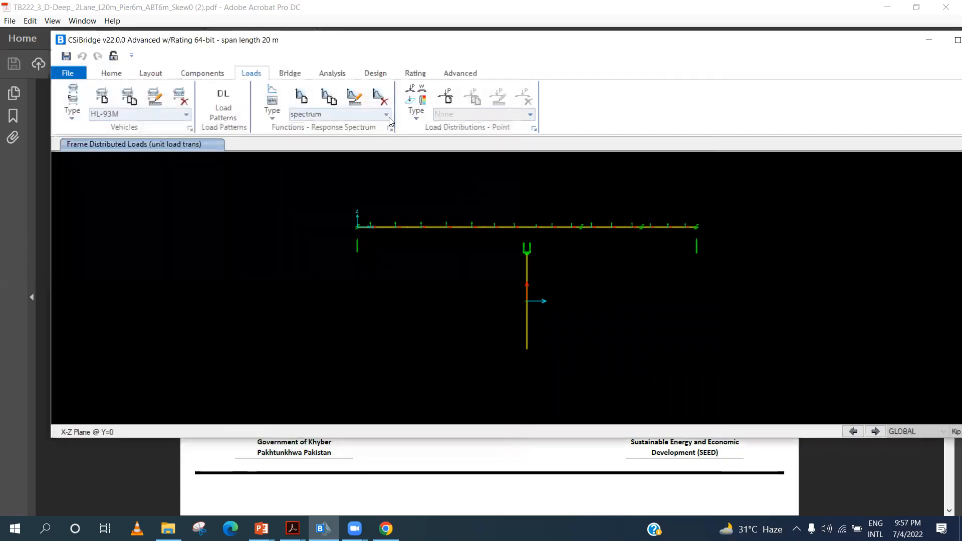
# - Review the AASHTO 2006 curve and parameters of the "spectrum" function and close its definition
pyautogui.click(355, 97)
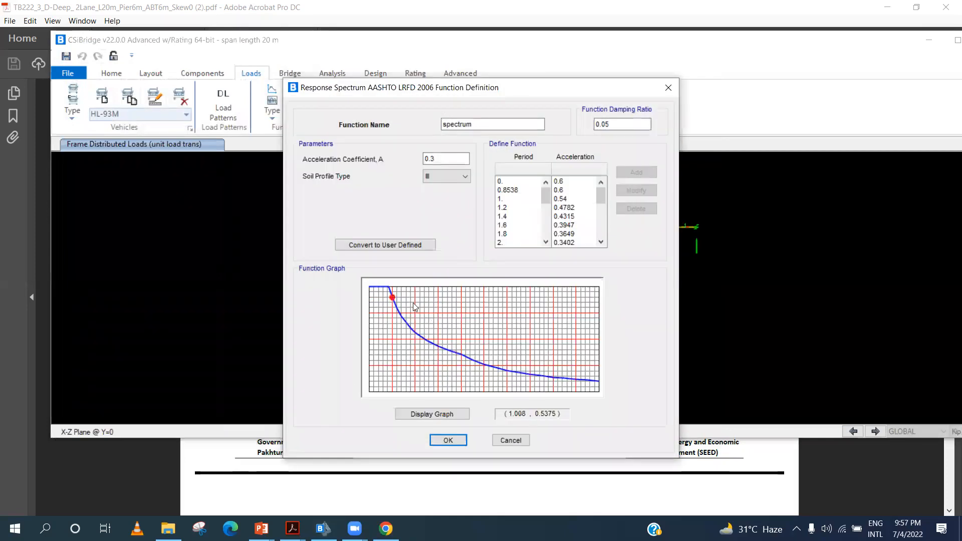
pyautogui.press('Return')
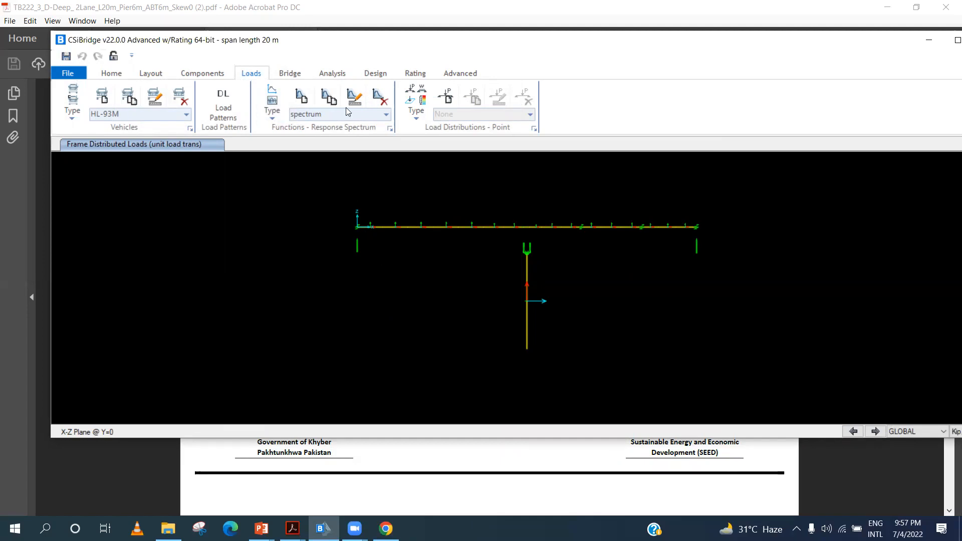
# - Set the load case type for the analysis to Response Spectrum
pyautogui.click(333, 74)
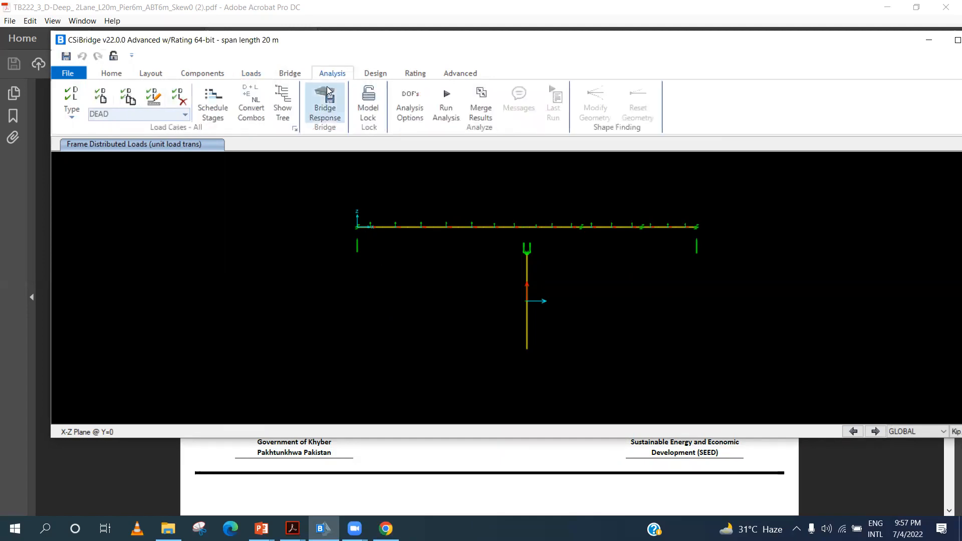
pyautogui.click(184, 115)
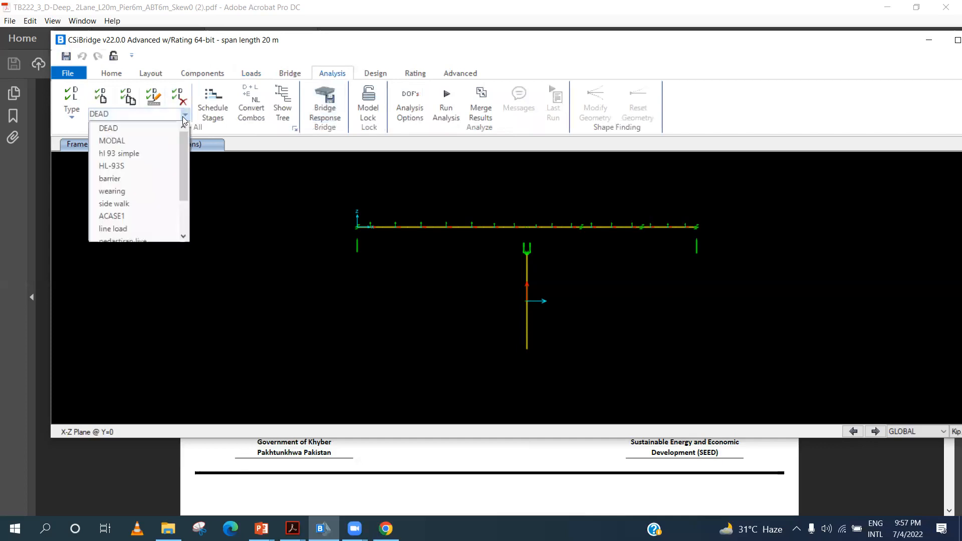
pyautogui.click(72, 115)
pyautogui.click(72, 117)
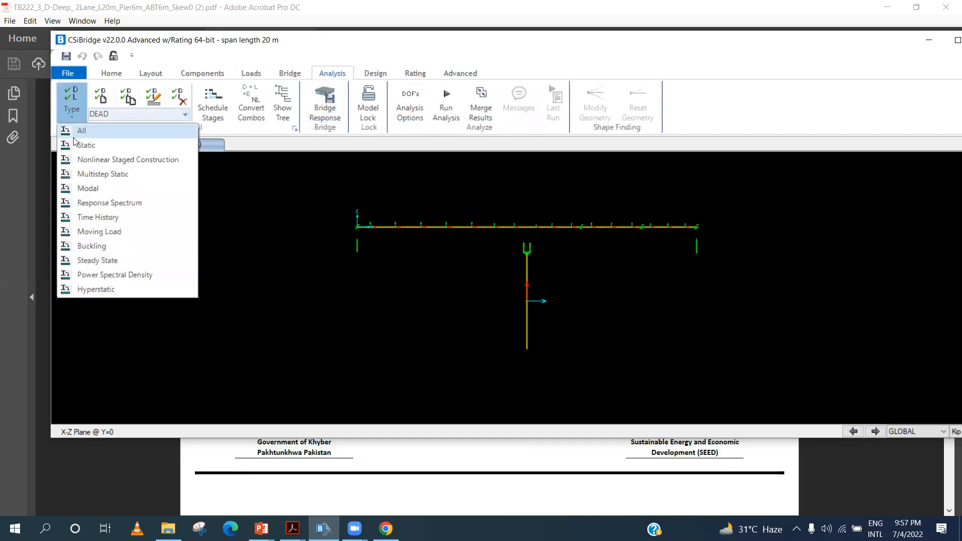
pyautogui.click(82, 131)
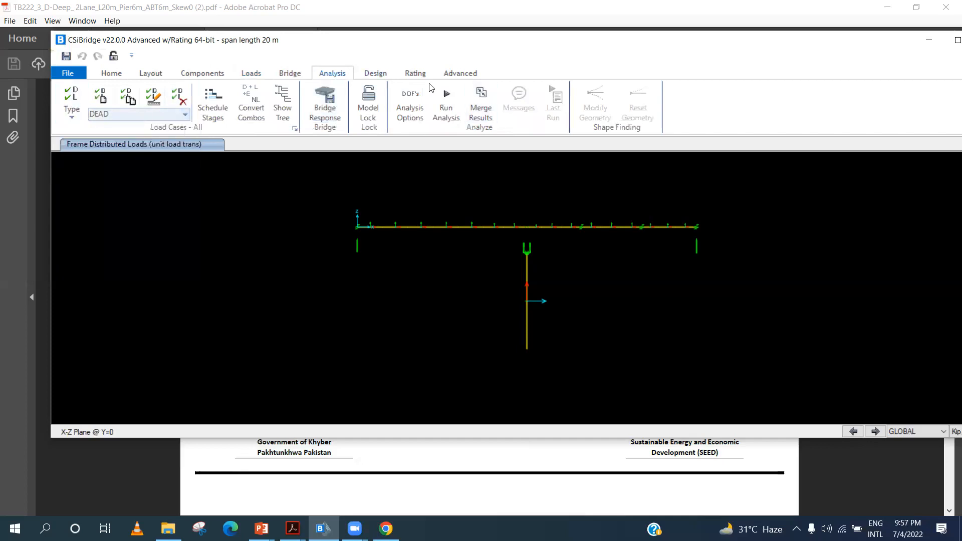
pyautogui.click(72, 119)
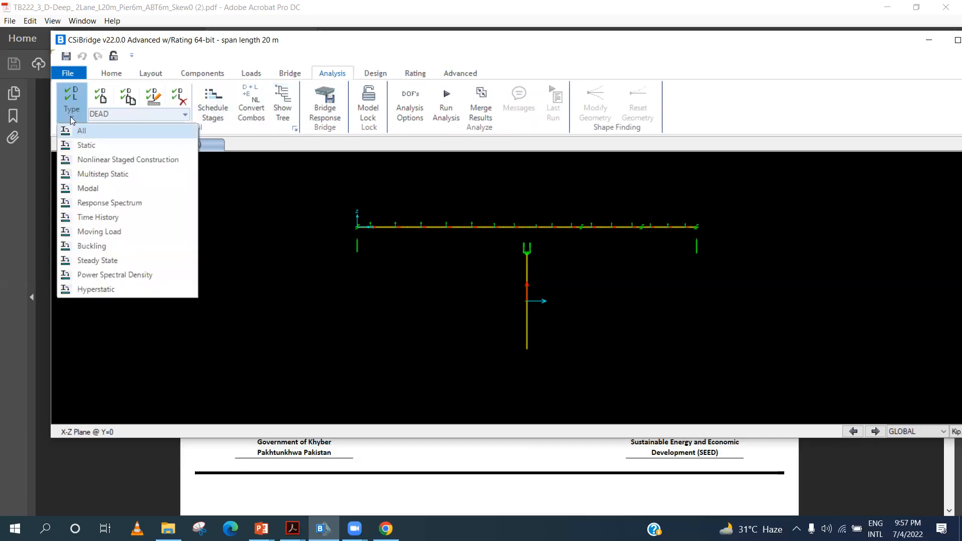
pyautogui.click(74, 130)
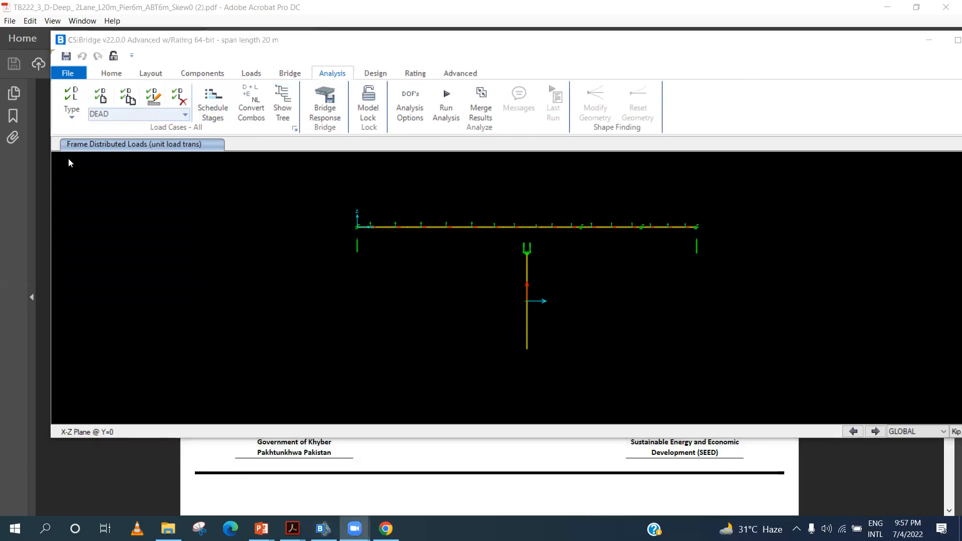
pyautogui.click(78, 110)
pyautogui.click(77, 112)
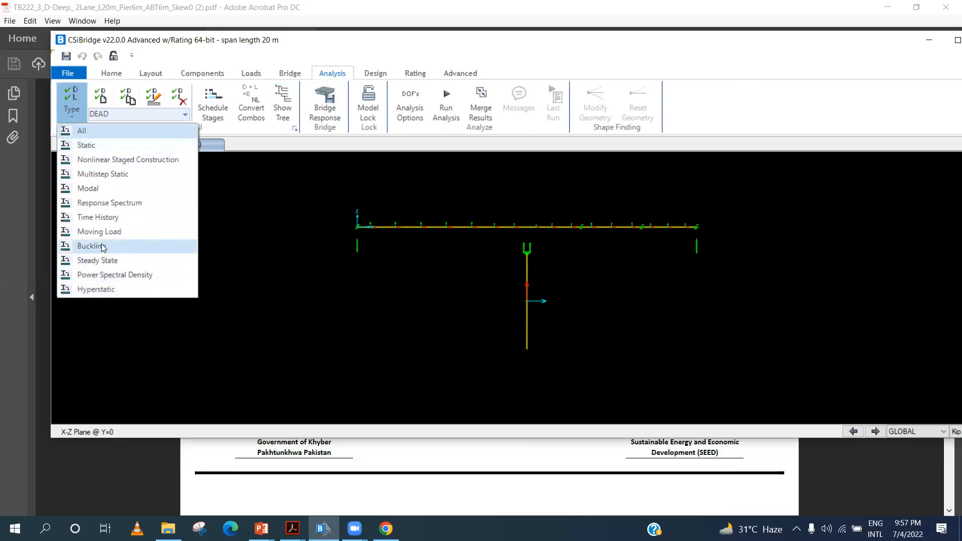
pyautogui.click(101, 207)
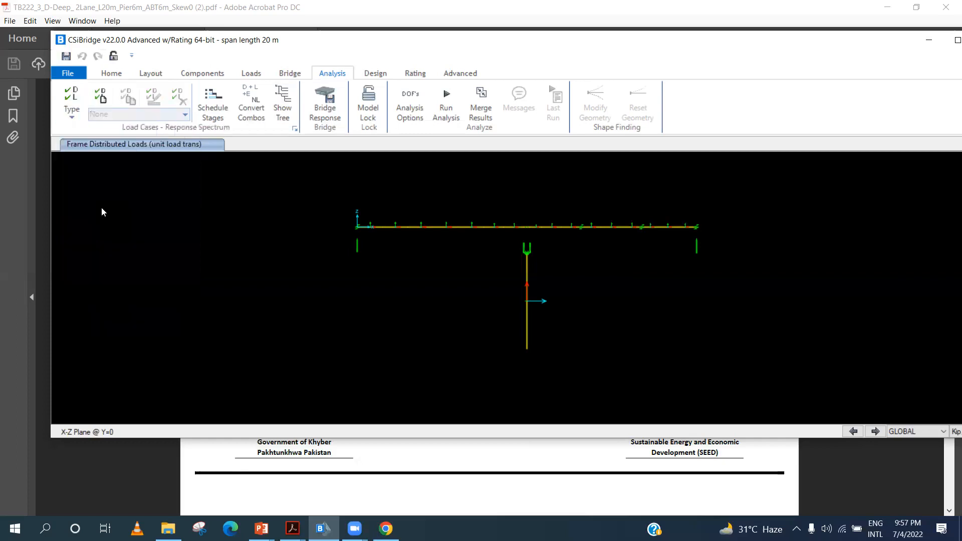
pyautogui.click(106, 111)
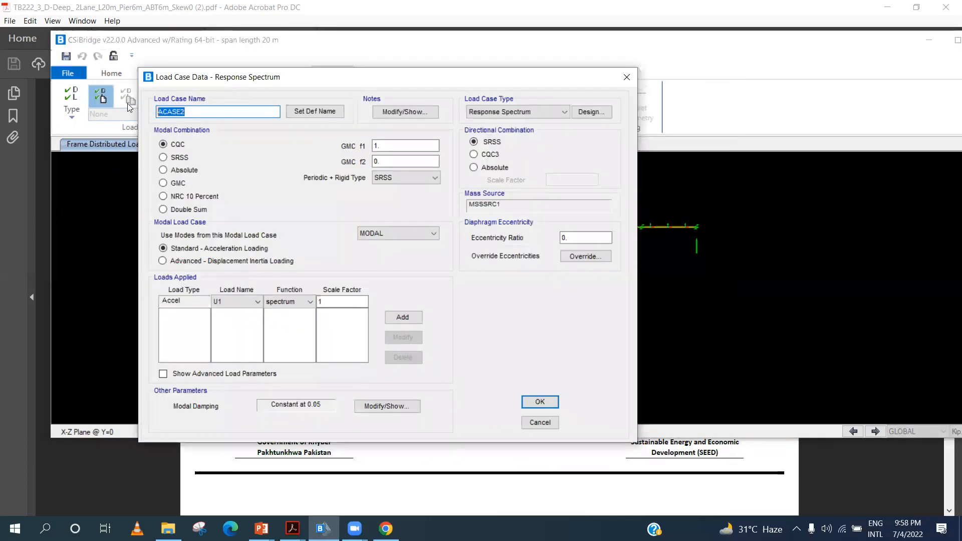
pyautogui.write('response xy')
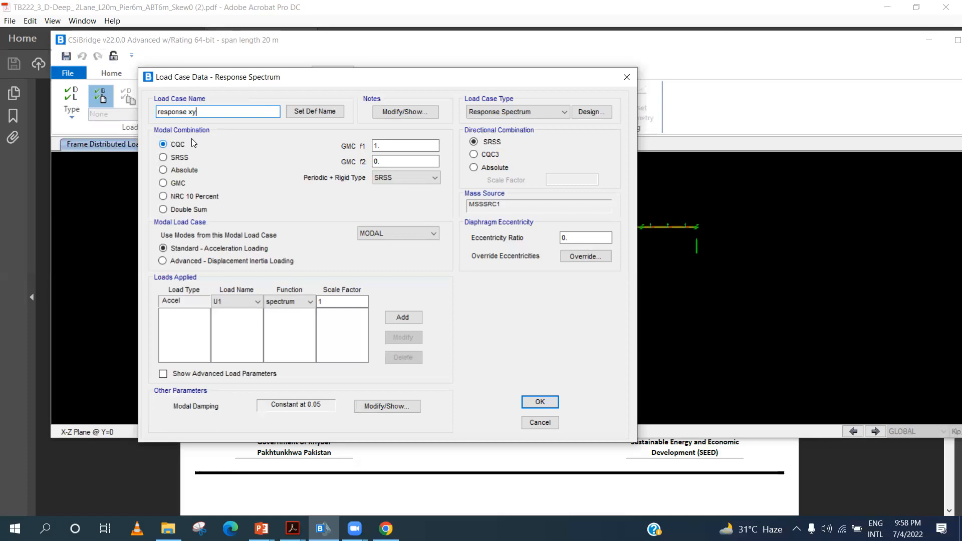
pyautogui.moveTo(385, 81); pyautogui.dragTo(299, 110)
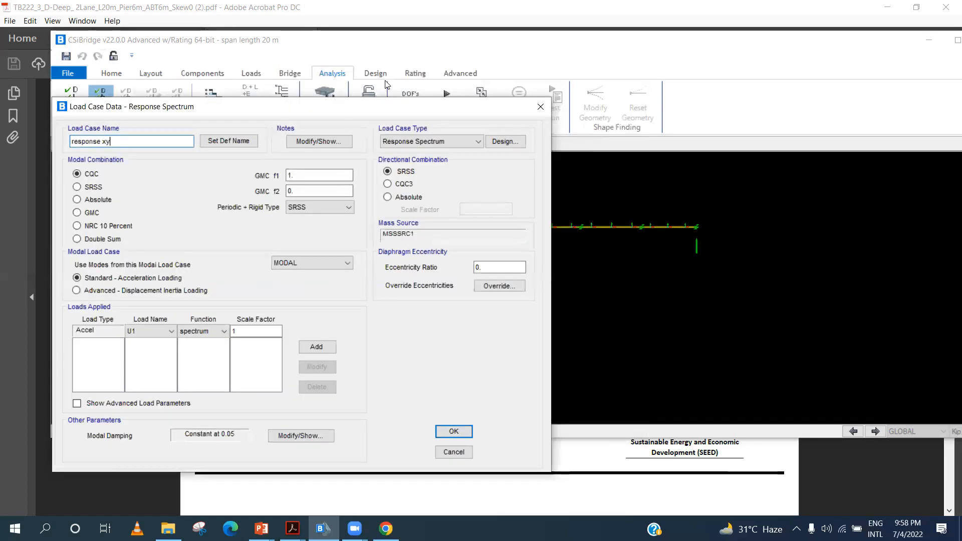
pyautogui.click(541, 107)
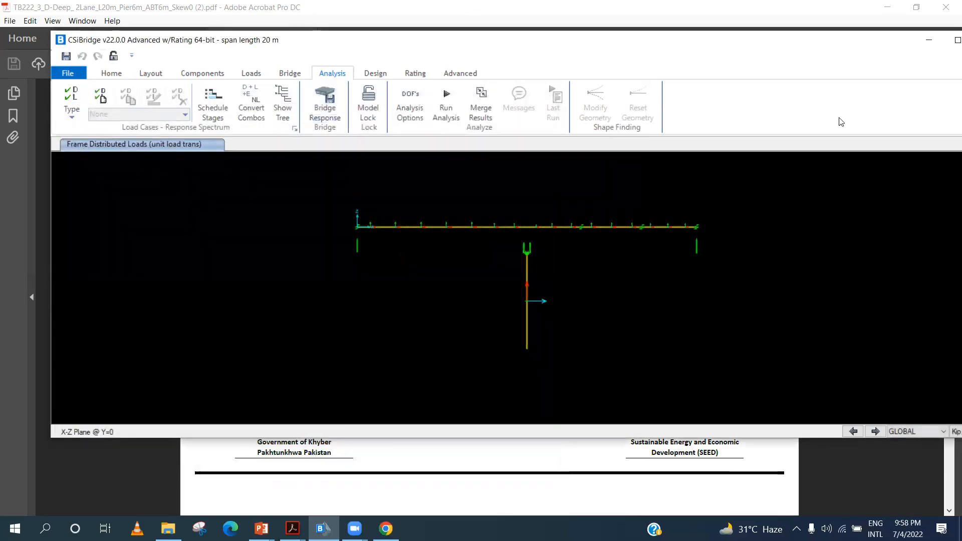
# - Maximize the bridge model window and set the model units to KN, m, C
pyautogui.doubleClick(826, 76)
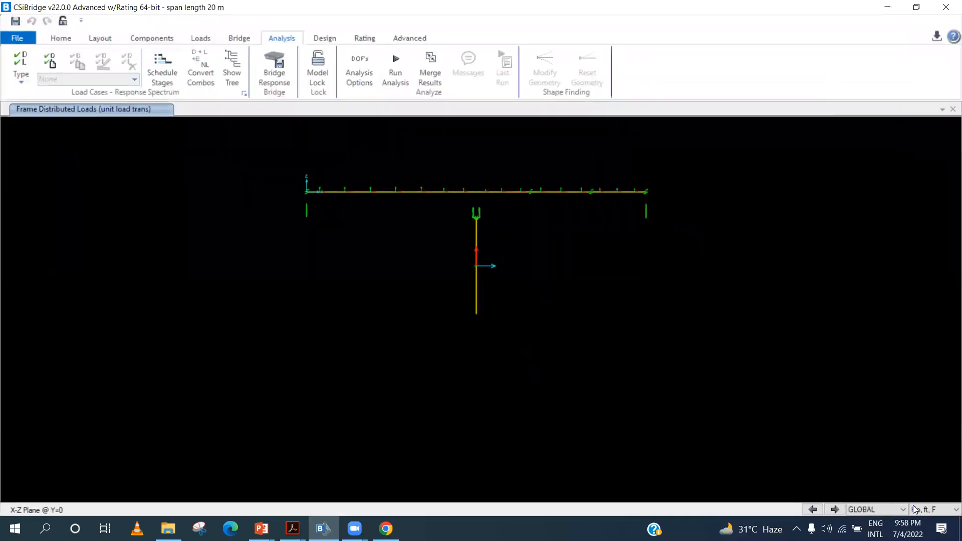
pyautogui.click(915, 510)
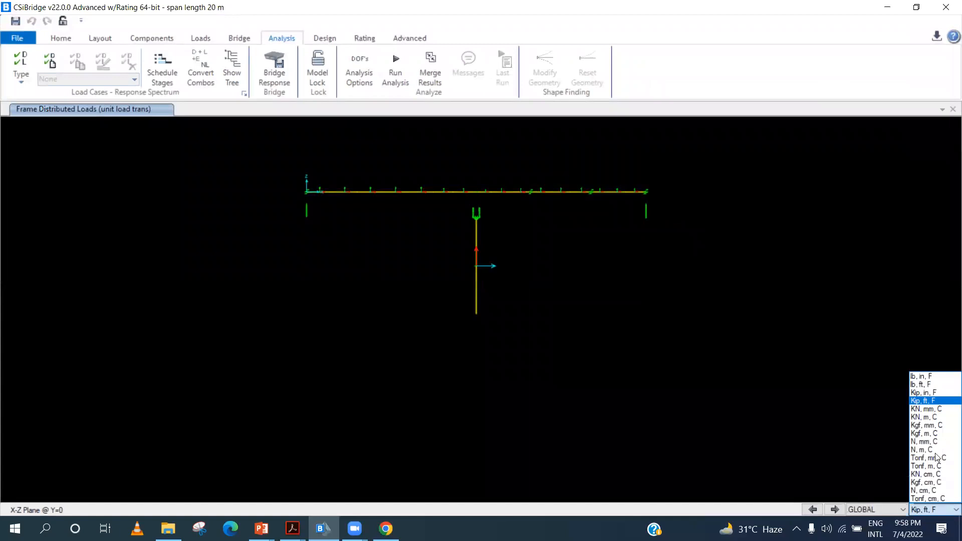
pyautogui.click(925, 417)
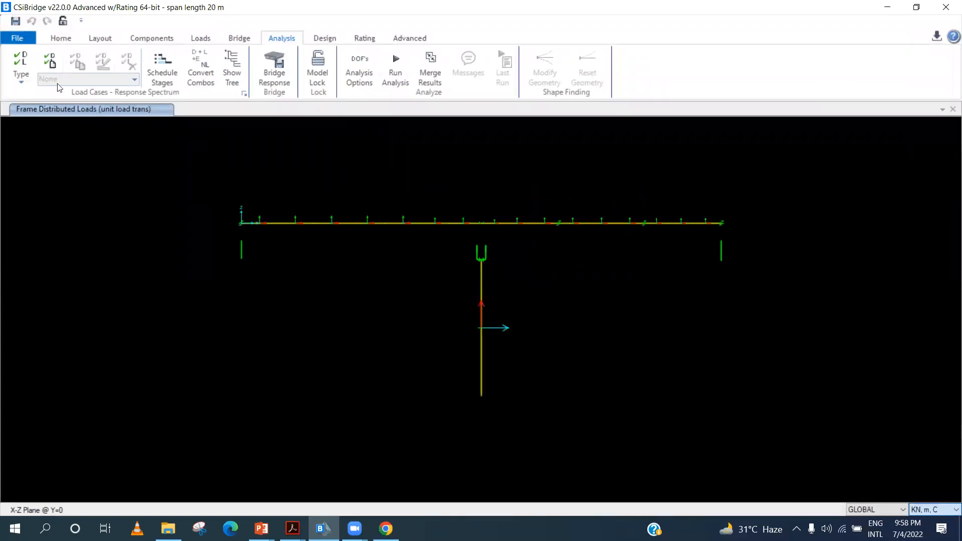
# - Check the MODAL case in the list of load cases to run, and close the list without running the analysis
pyautogui.click(16, 76)
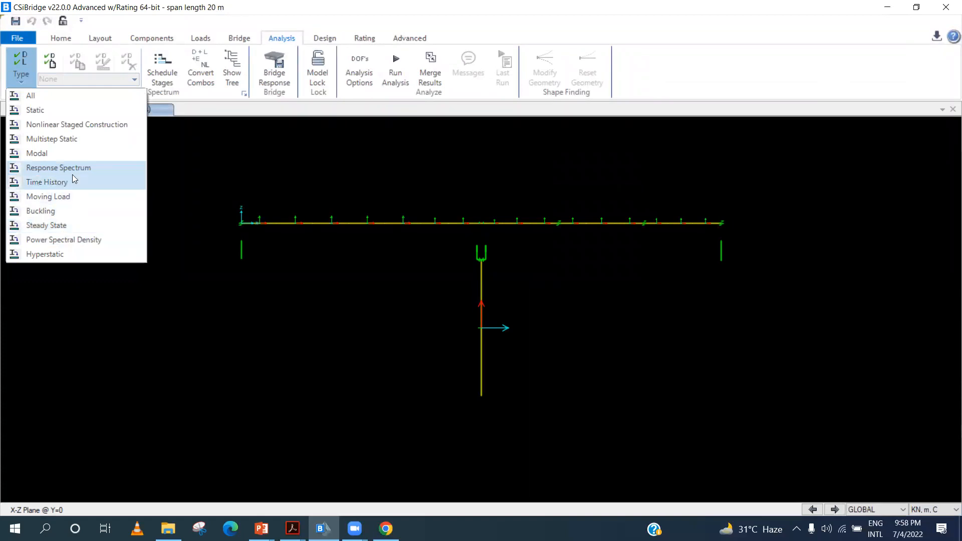
pyautogui.click(349, 126)
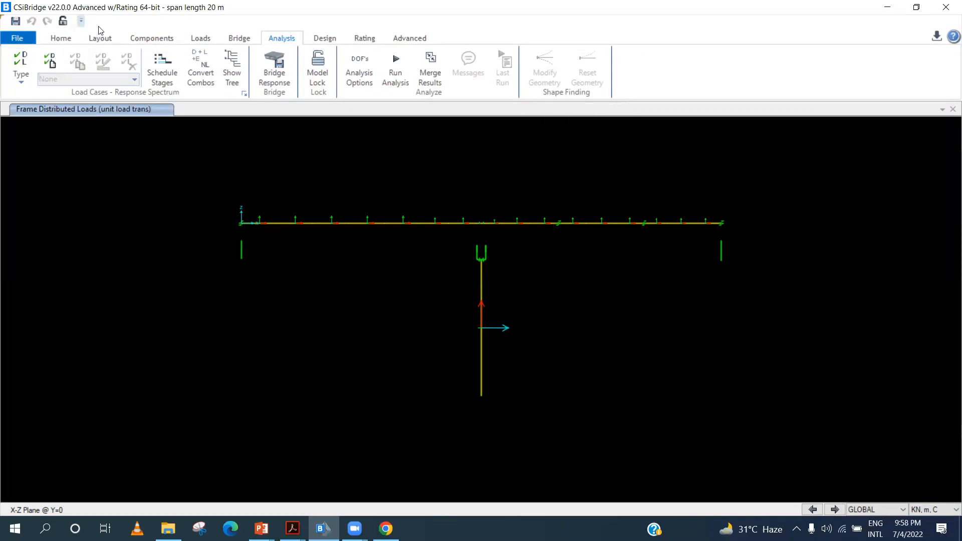
pyautogui.click(396, 65)
pyautogui.click(285, 217)
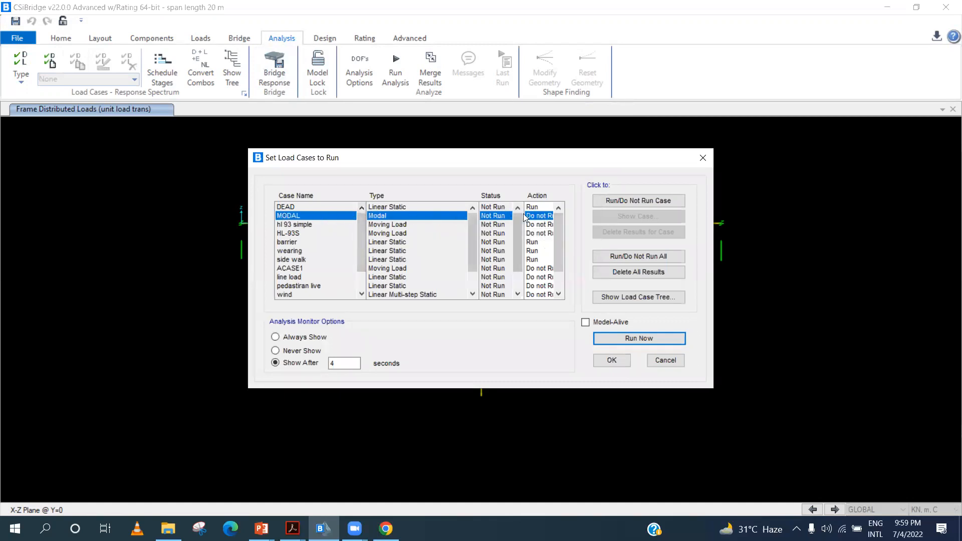
pyautogui.click(702, 158)
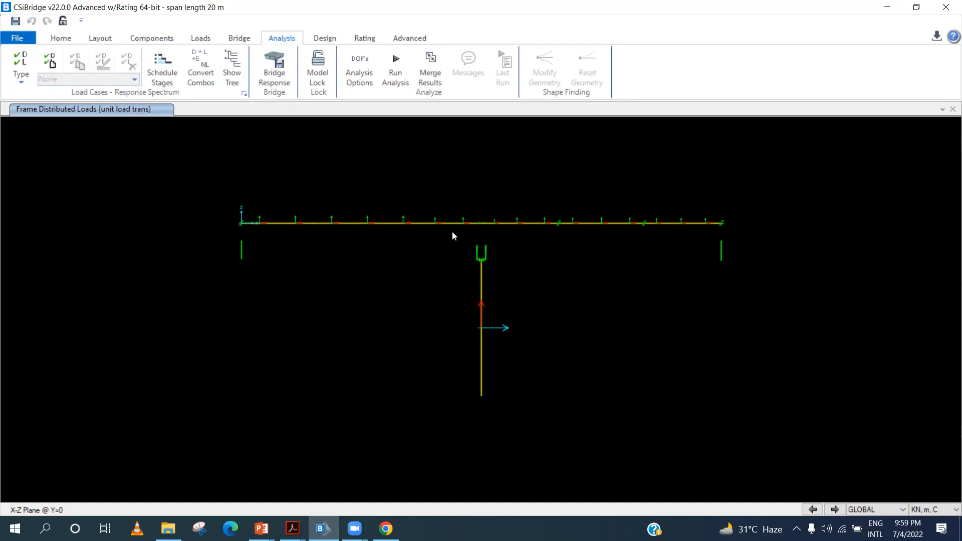
# - Open a new load case definition of type Response Spectrum
pyautogui.click(21, 67)
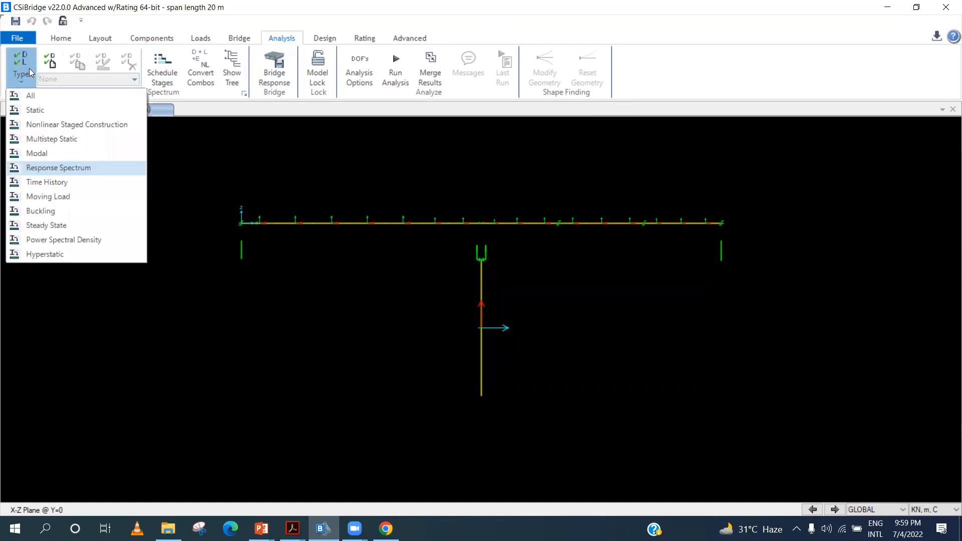
pyautogui.click(50, 167)
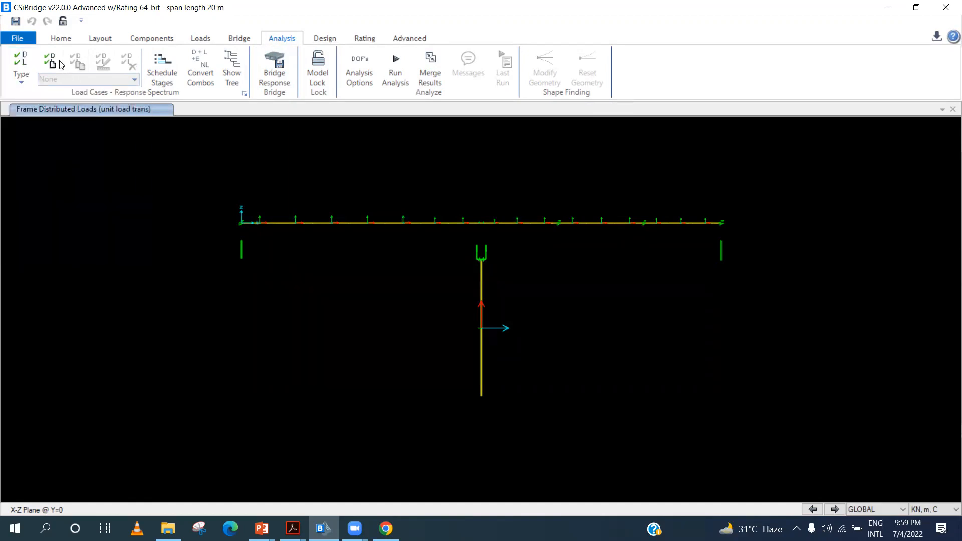
pyautogui.click(51, 60)
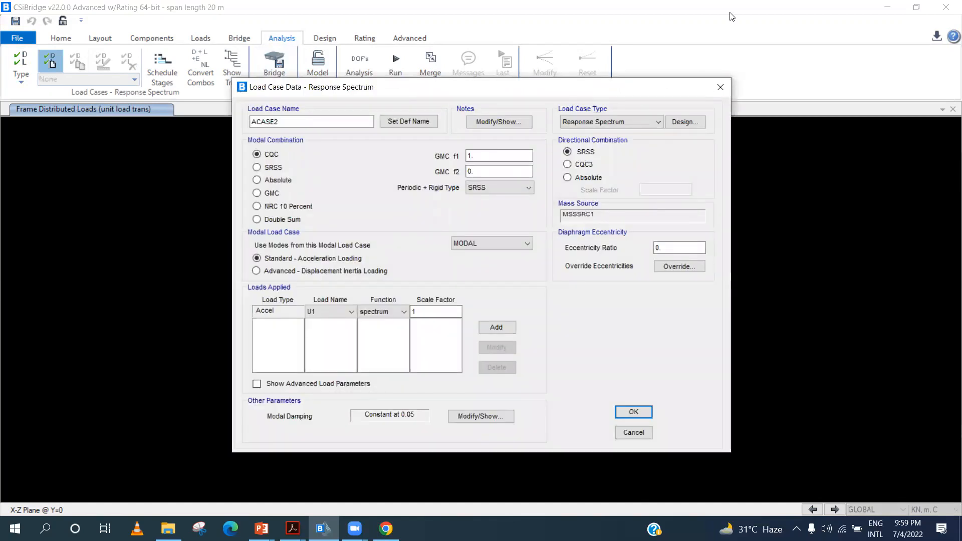
pyautogui.click(537, 76)
pyautogui.moveTo(295, 194); pyautogui.dragTo(425, 191)
pyautogui.moveTo(224, 194); pyautogui.dragTo(660, 194)
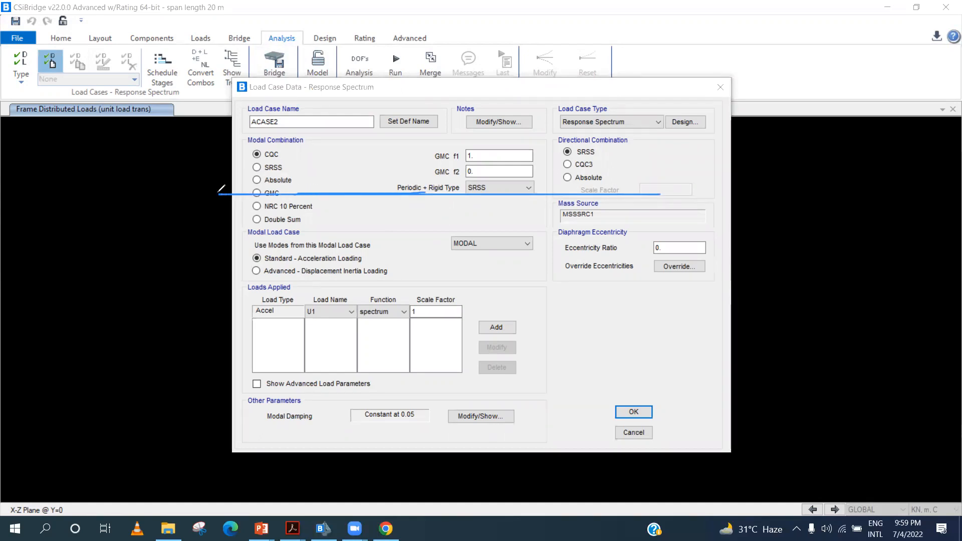
pyautogui.moveTo(218, 193); pyautogui.dragTo(261, 211)
pyautogui.moveTo(658, 193)
pyautogui.mouseDown()
pyautogui.moveTo(829, 189)
pyautogui.moveTo(869, 199)
pyautogui.moveTo(859, 193)
pyautogui.mouseUp()
pyautogui.moveTo(665, 202); pyautogui.dragTo(659, 191)
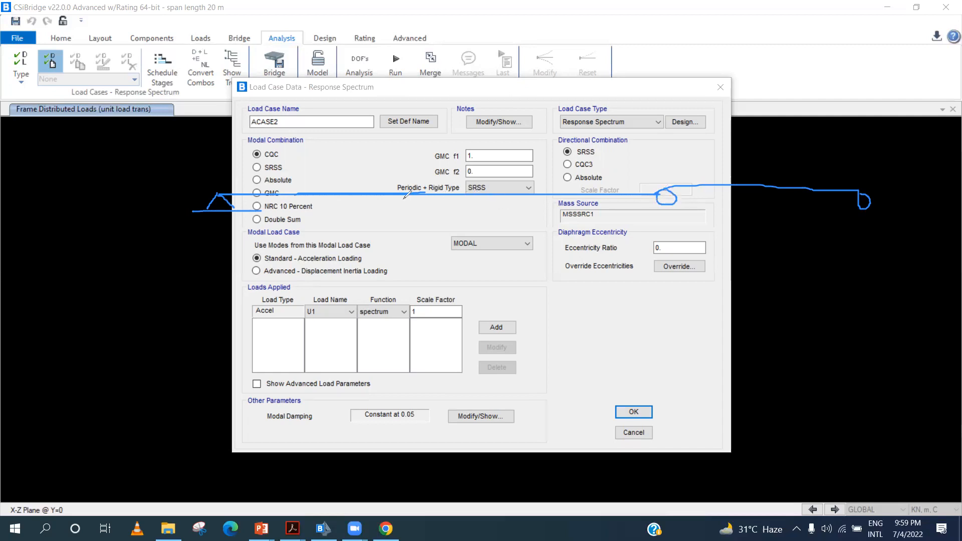
pyautogui.moveTo(404, 193)
pyautogui.mouseDown()
pyautogui.moveTo(432, 199)
pyautogui.moveTo(413, 219)
pyautogui.mouseUp()
pyautogui.moveTo(309, 189); pyautogui.dragTo(312, 186)
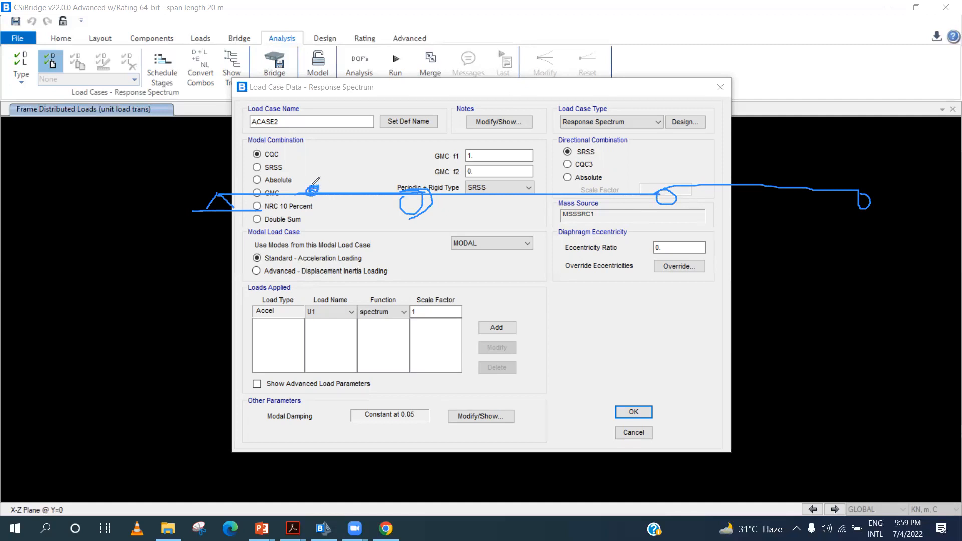
pyautogui.moveTo(496, 194)
pyautogui.mouseDown()
pyautogui.moveTo(483, 196)
pyautogui.moveTo(498, 192)
pyautogui.mouseUp()
pyautogui.moveTo(741, 183); pyautogui.dragTo(738, 199)
pyautogui.moveTo(314, 190); pyautogui.dragTo(319, 268)
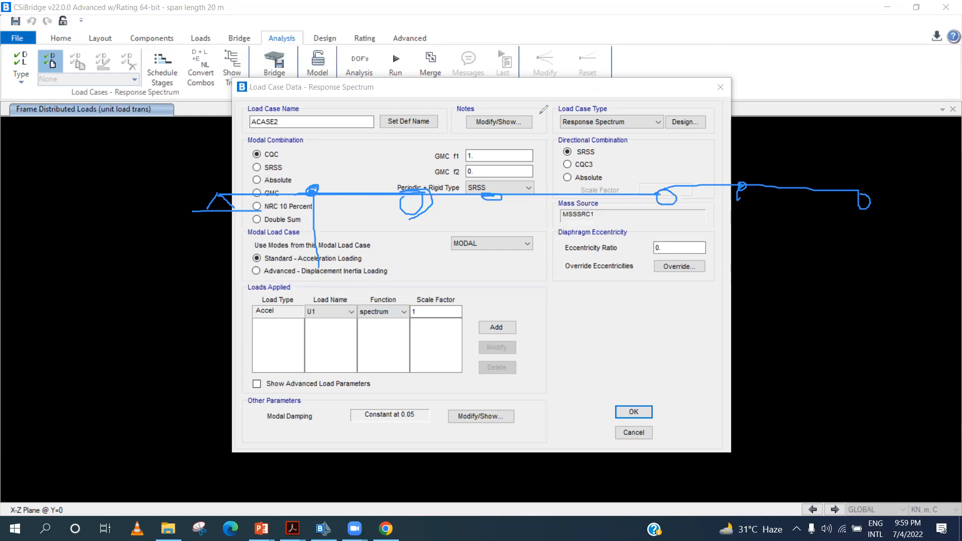
pyautogui.moveTo(225, 192); pyautogui.dragTo(317, 189)
pyautogui.moveTo(250, 182)
pyautogui.mouseDown()
pyautogui.moveTo(331, 180)
pyautogui.moveTo(394, 205)
pyautogui.mouseUp()
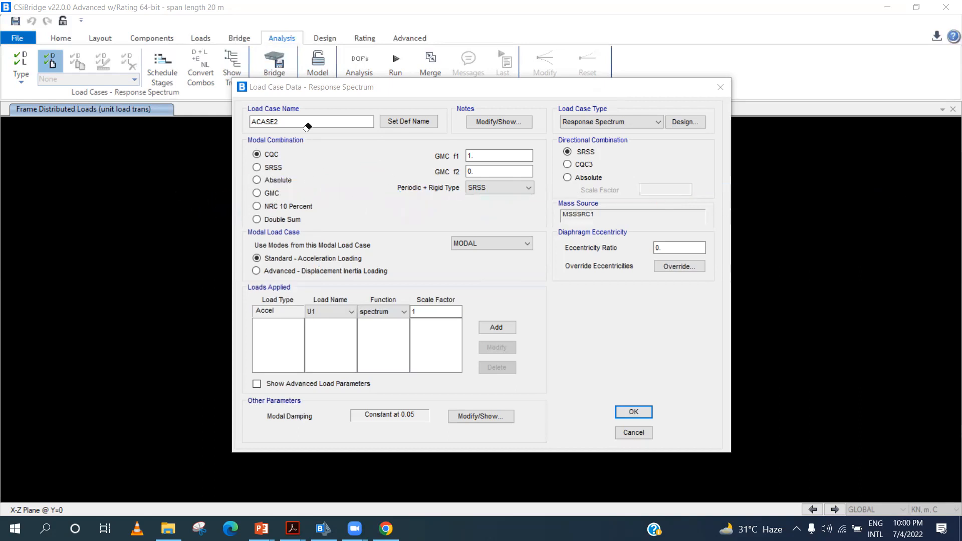
pyautogui.moveTo(429, 162)
pyautogui.mouseDown()
pyautogui.moveTo(419, 171)
pyautogui.moveTo(430, 166)
pyautogui.moveTo(422, 216)
pyautogui.moveTo(433, 231)
pyautogui.moveTo(423, 211)
pyautogui.moveTo(420, 232)
pyautogui.moveTo(503, 165)
pyautogui.moveTo(505, 221)
pyautogui.mouseUp()
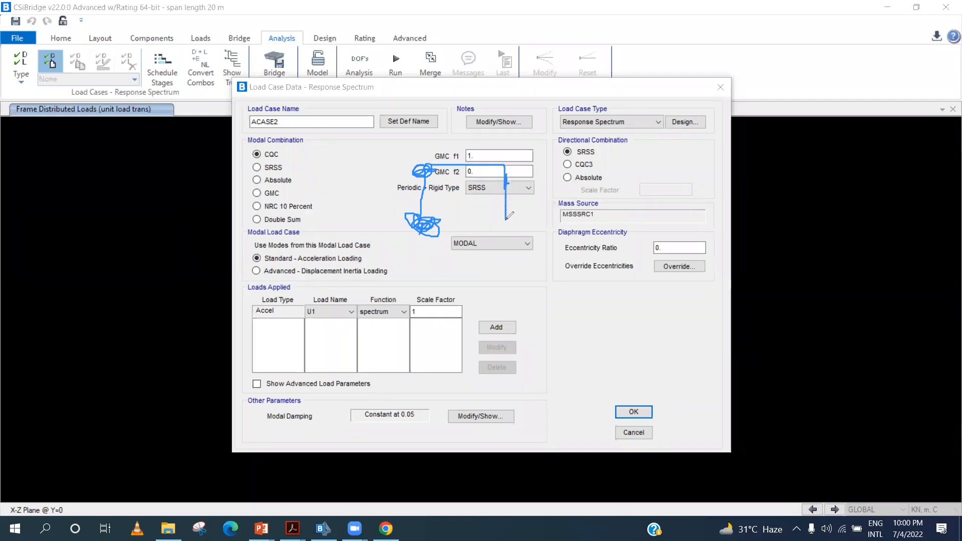
pyautogui.moveTo(507, 164); pyautogui.dragTo(513, 170)
pyautogui.moveTo(471, 158)
pyautogui.mouseDown()
pyautogui.moveTo(479, 186)
pyautogui.moveTo(428, 221)
pyautogui.mouseUp()
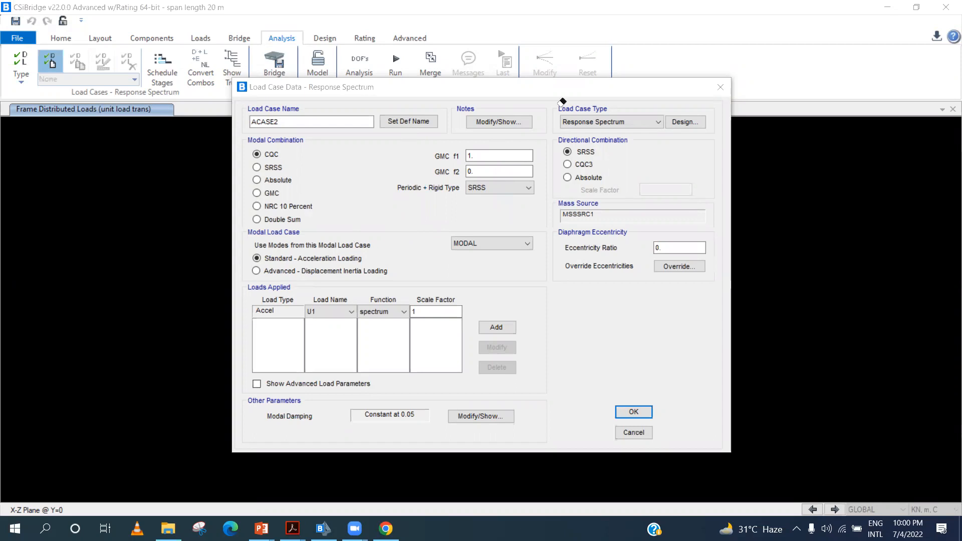
pyautogui.click(470, 115)
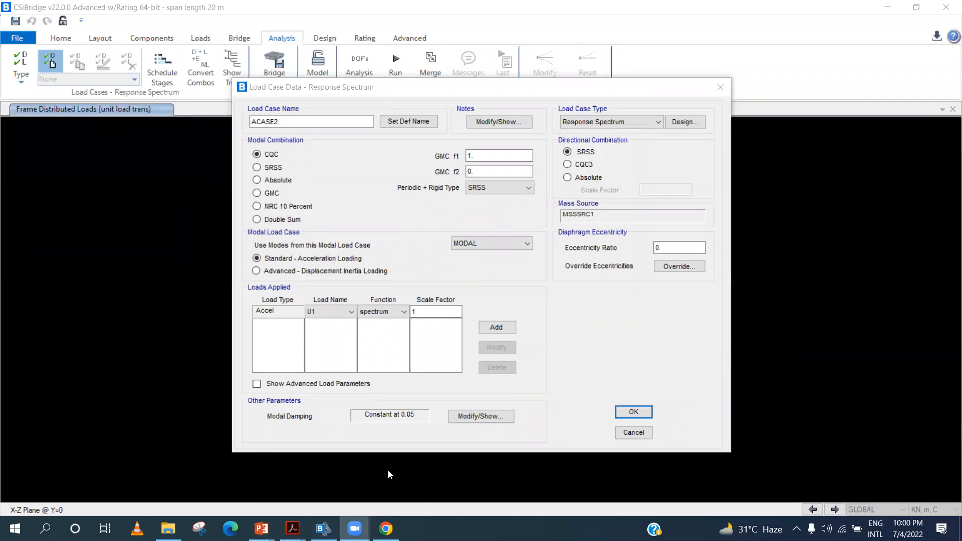
pyautogui.moveTo(355, 529)
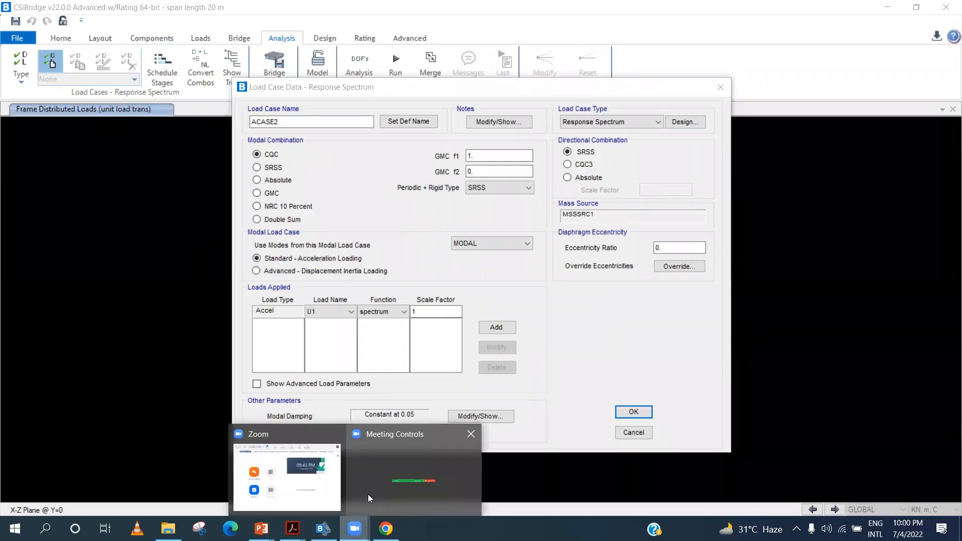
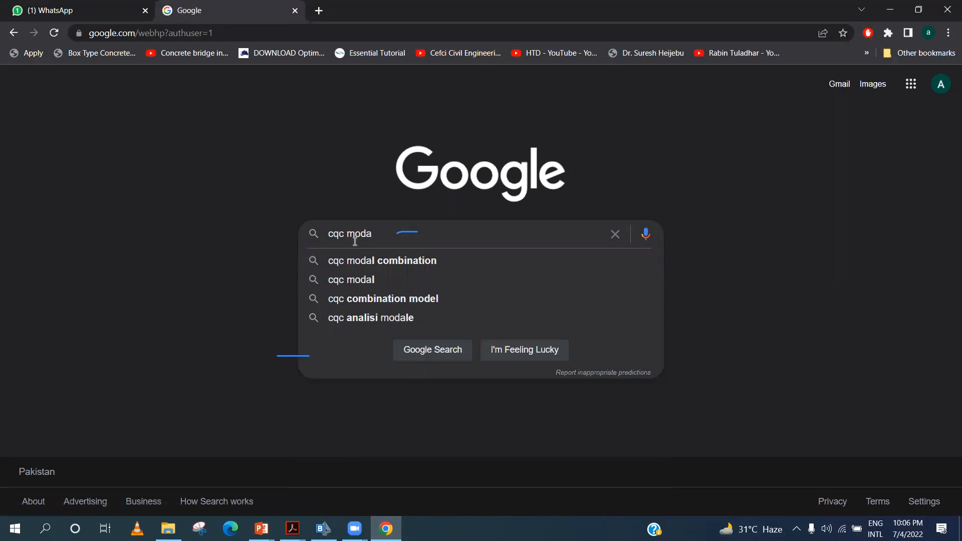
# - Search Google for "cqc modal combination" and look through the results on the CQC method
pyautogui.click(366, 260)
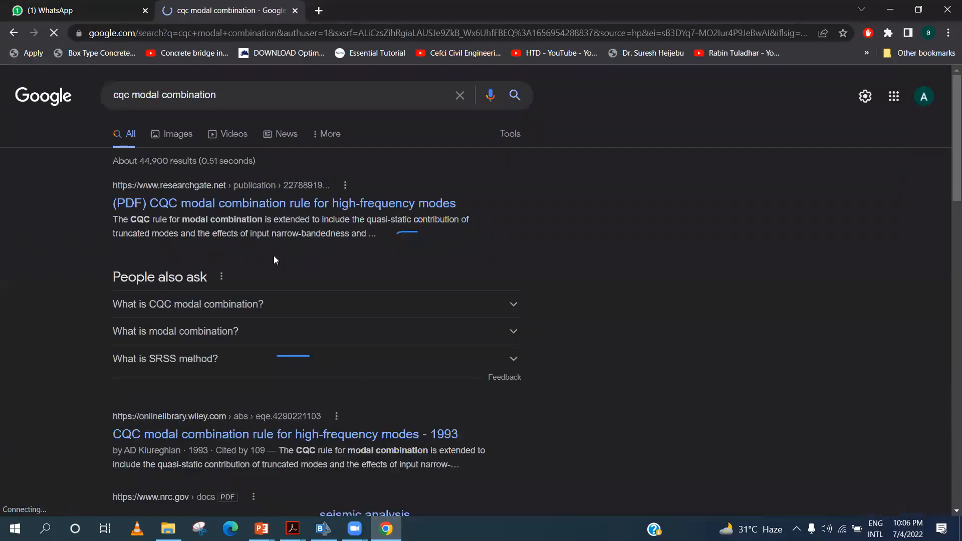
pyautogui.scroll(-2, 270, 256)
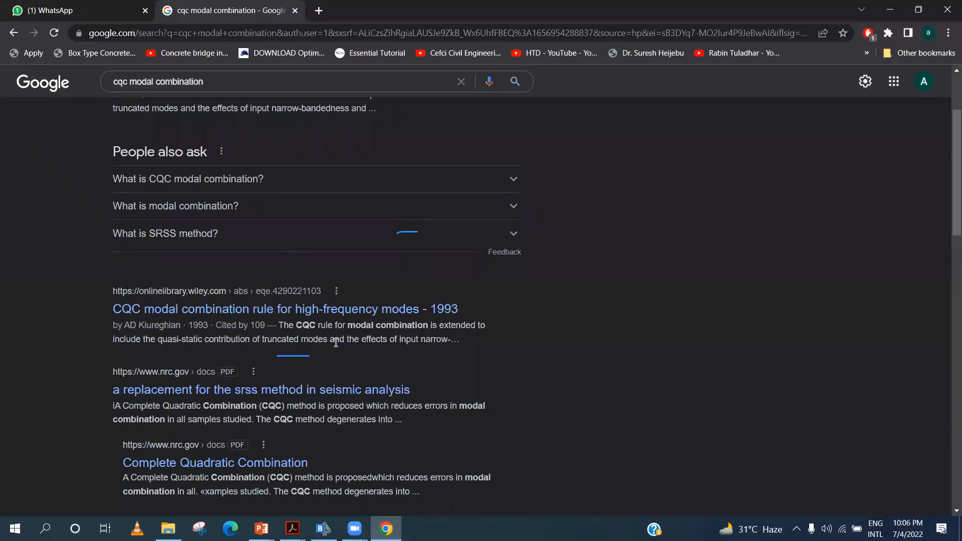
pyautogui.scroll(-1, 326, 346)
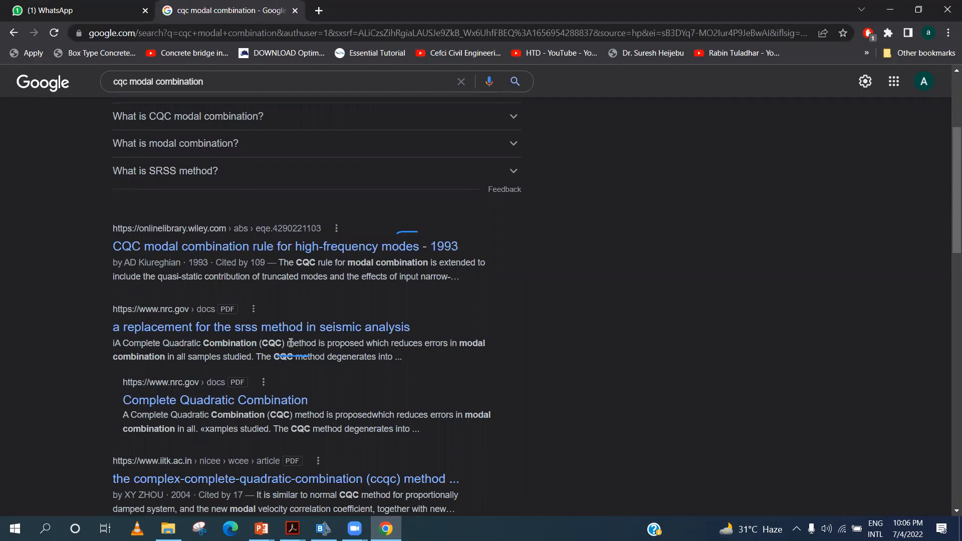
# - Find a CQC modal combination slide in the Google image results and open its Seismic Analysis presentation on SlideShare
pyautogui.scroll(4, 291, 341)
pyautogui.click(173, 145)
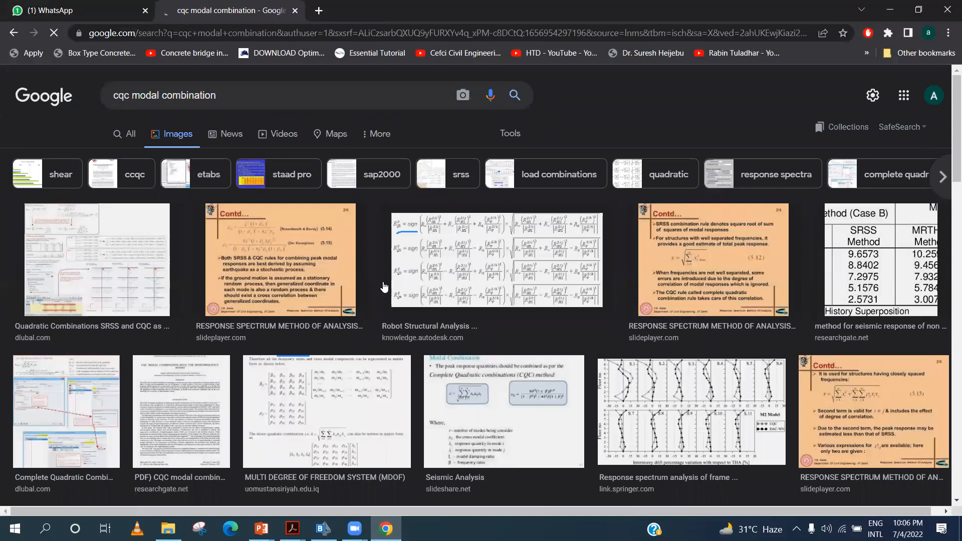
pyautogui.click(485, 404)
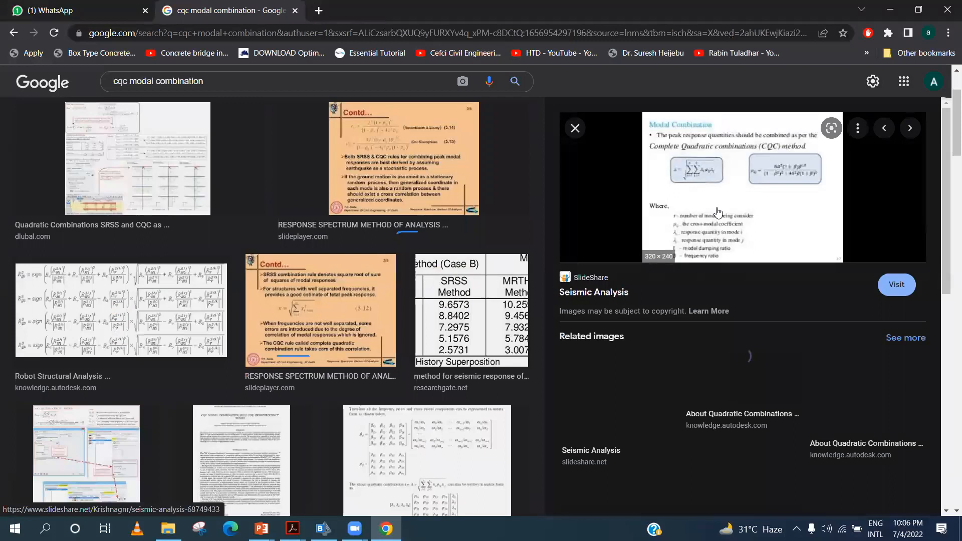
pyautogui.click(608, 294)
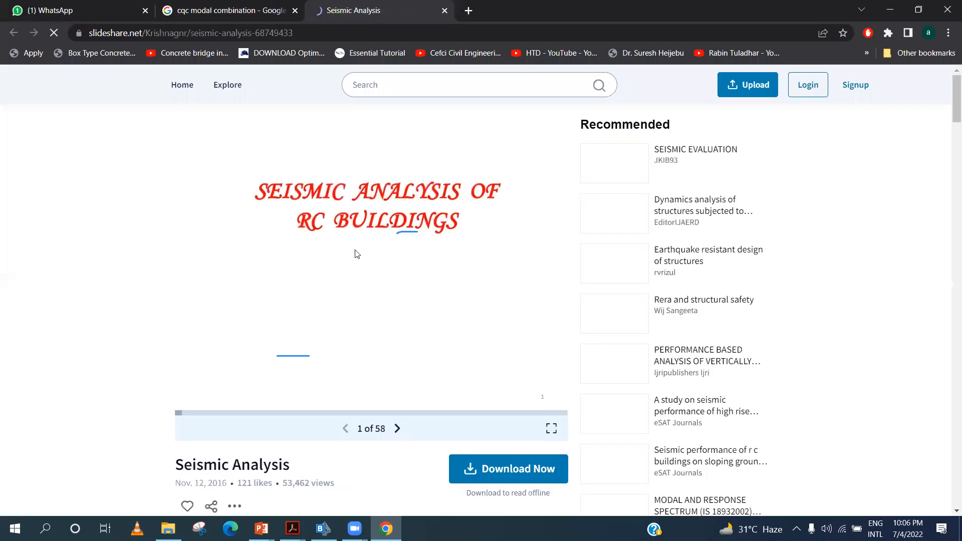
# - Page through the Seismic Analysis presentation to slide 37 on modal combination by the Complete Quadratic Combination method
pyautogui.click(399, 431)
pyautogui.click(398, 431)
pyautogui.tripleClick(399, 430)
pyautogui.tripleClick(399, 430)
pyautogui.doubleClick(399, 430)
pyautogui.doubleClick(399, 431)
pyautogui.doubleClick(398, 434)
pyautogui.click(398, 434)
pyautogui.doubleClick(398, 434)
pyautogui.tripleClick(398, 434)
pyautogui.doubleClick(399, 430)
pyautogui.doubleClick(399, 430)
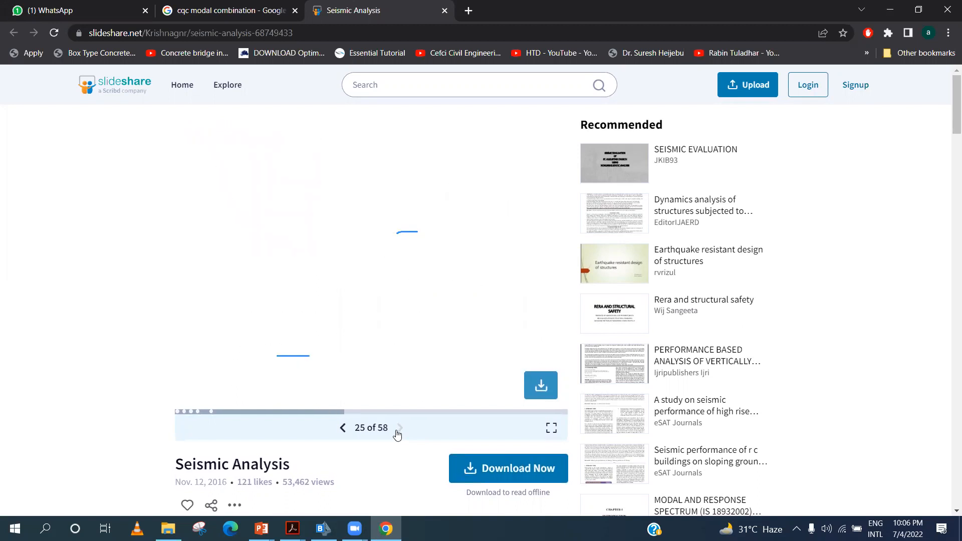
pyautogui.click(399, 430)
pyautogui.click(399, 430)
pyautogui.click(399, 431)
pyautogui.click(399, 430)
pyautogui.click(399, 430)
pyautogui.doubleClick(399, 430)
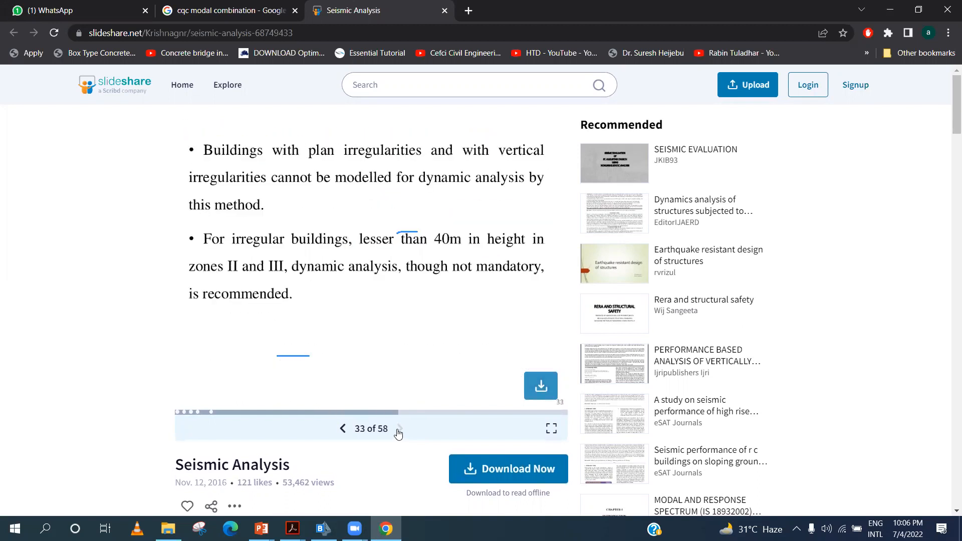
pyautogui.doubleClick(399, 430)
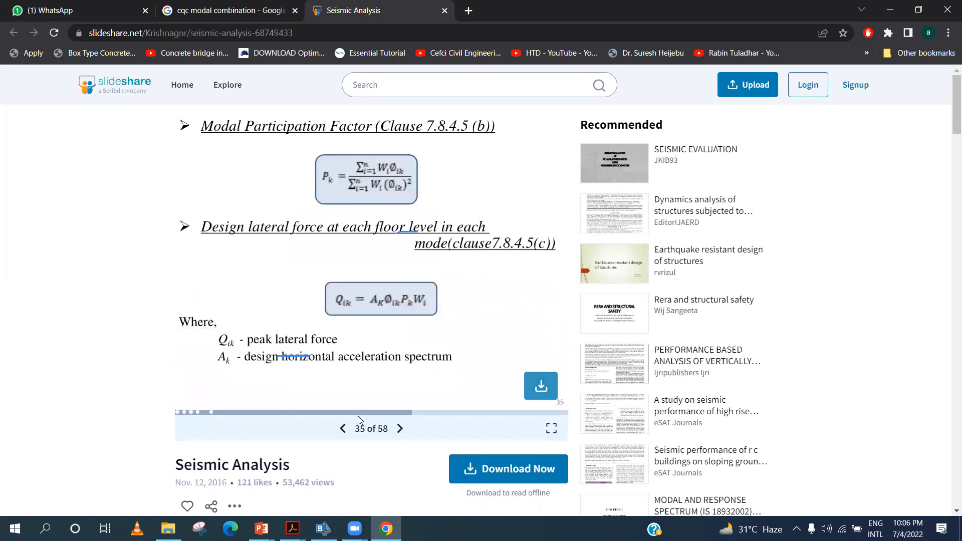
pyautogui.click(346, 429)
pyautogui.click(346, 429)
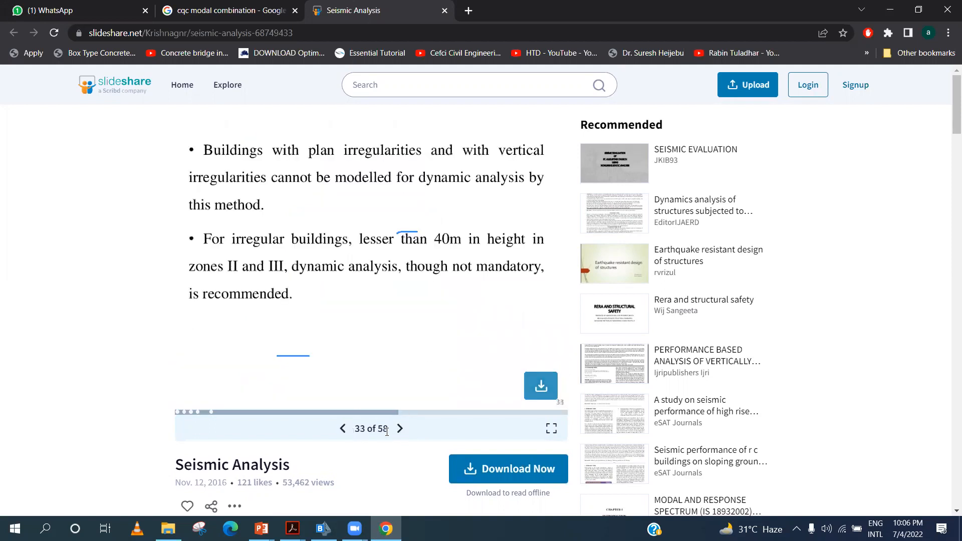
pyautogui.click(400, 430)
pyautogui.doubleClick(401, 430)
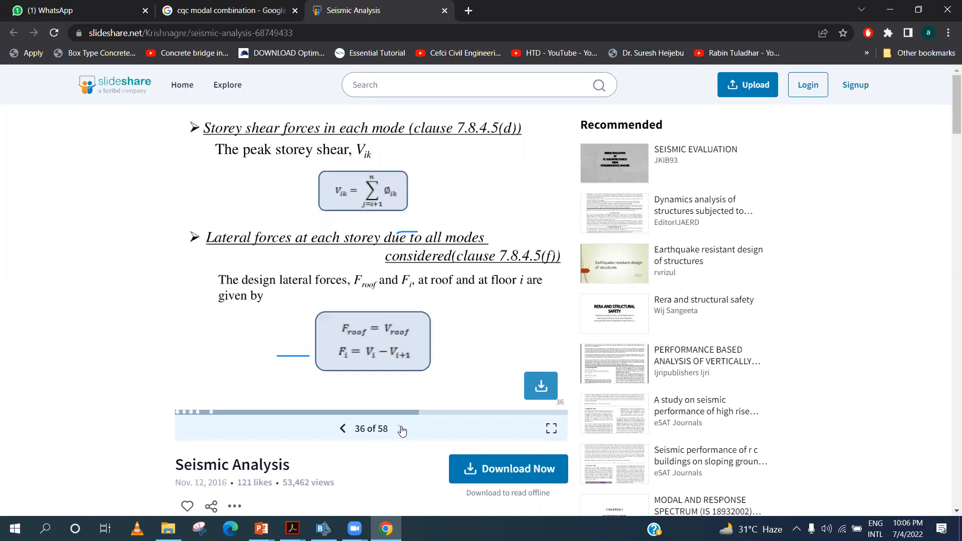
pyautogui.click(401, 429)
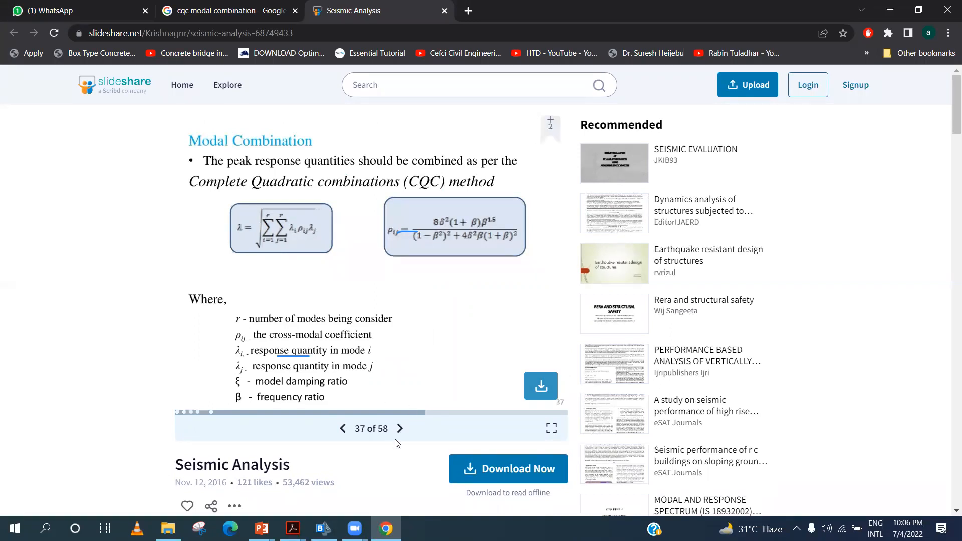
# - Compare the SRSS and Absolute Sum formulas with the CQC formula on the previous slide, and switch back to CSiBridge
pyautogui.click(401, 430)
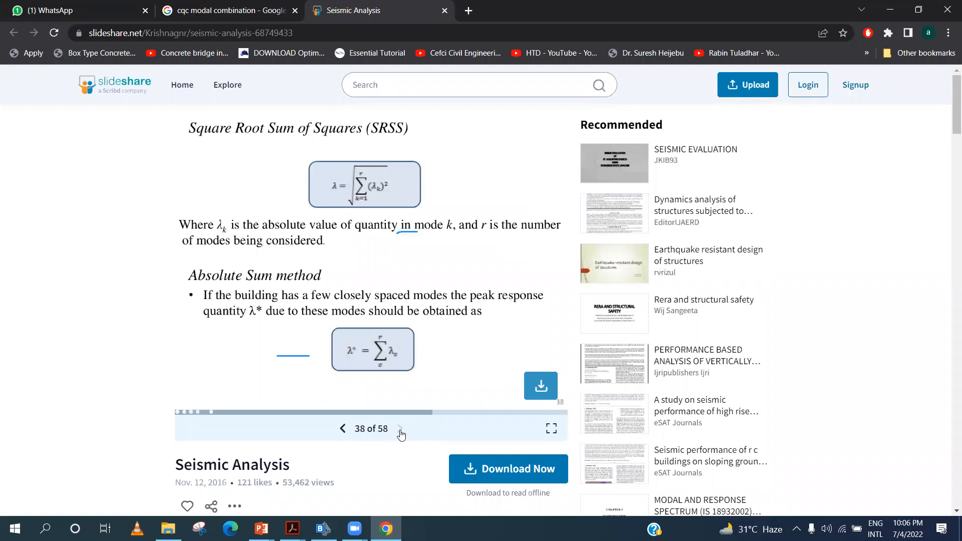
pyautogui.click(343, 429)
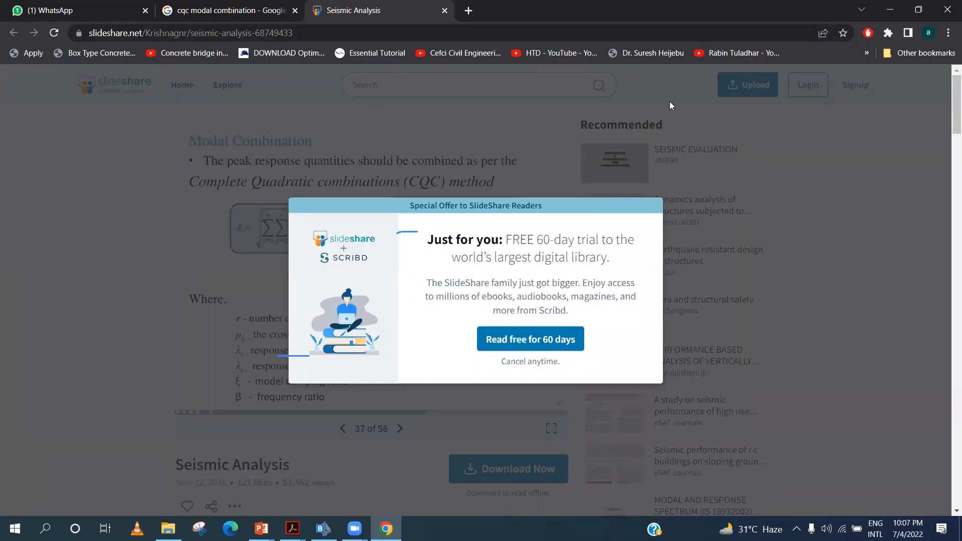
pyautogui.click(418, 170)
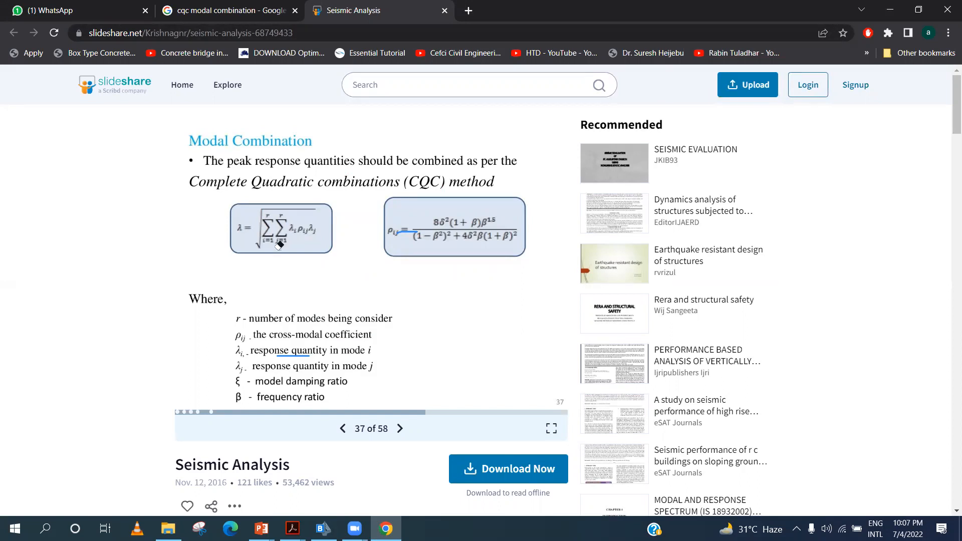
pyautogui.click(283, 353)
pyautogui.click(410, 230)
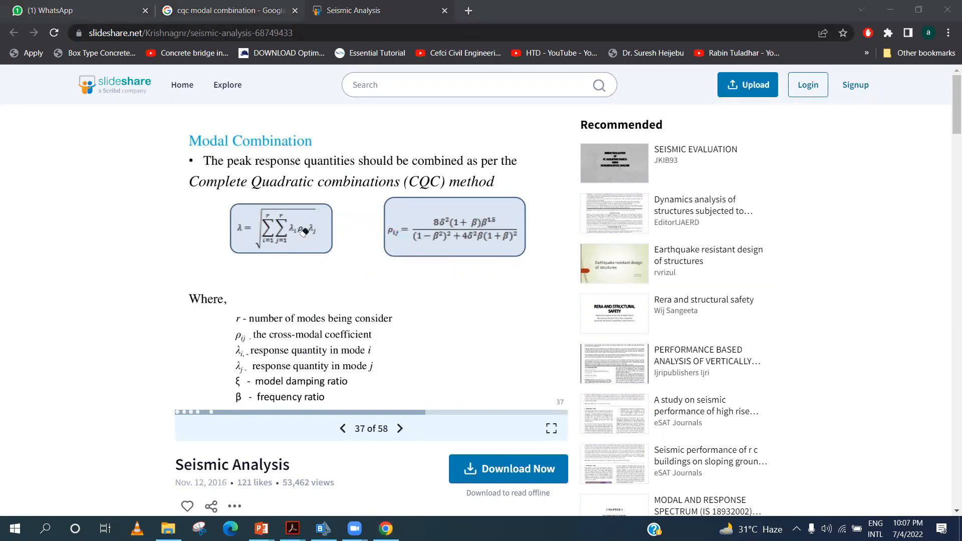
pyautogui.click(888, 7)
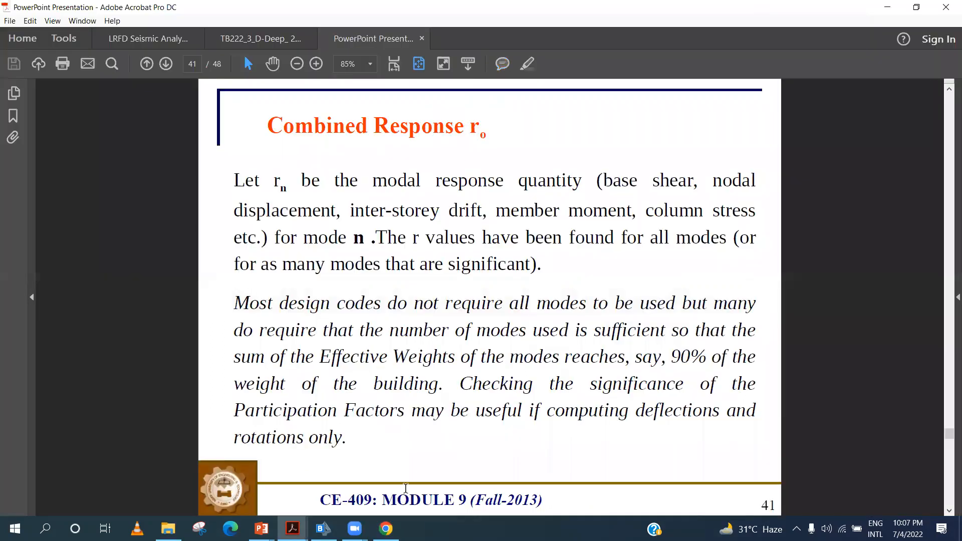
pyautogui.click(324, 529)
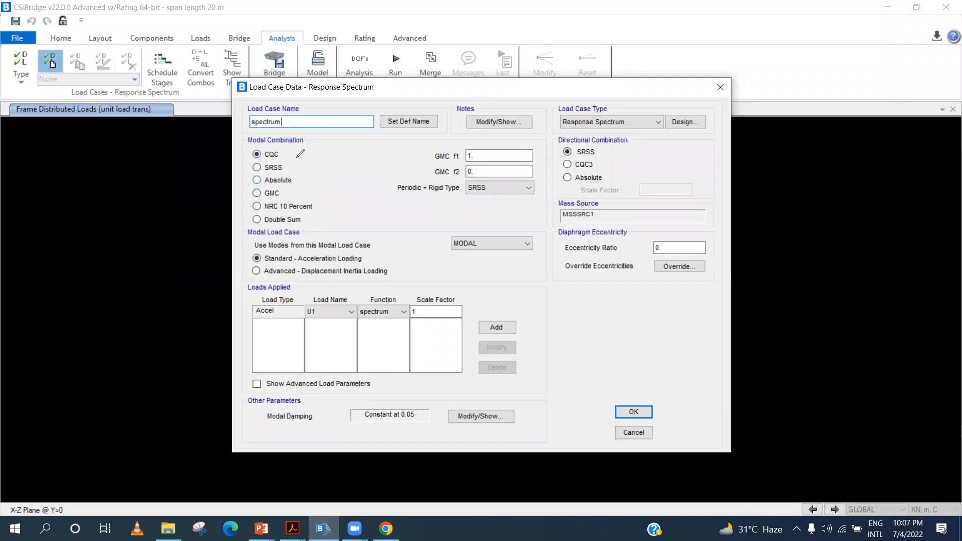
pyautogui.moveTo(318, 146); pyautogui.dragTo(282, 160)
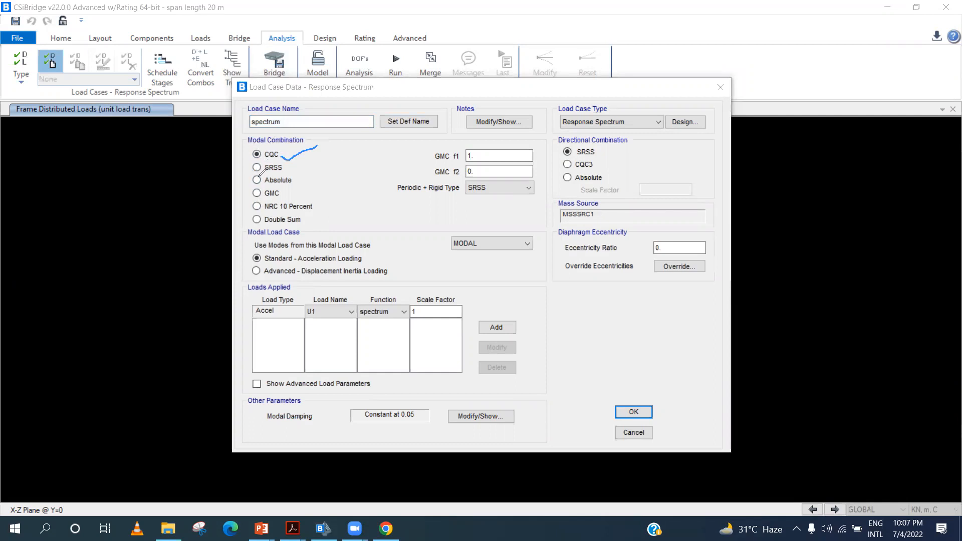
pyautogui.moveTo(278, 192)
pyautogui.mouseDown()
pyautogui.moveTo(317, 191)
pyautogui.moveTo(322, 211)
pyautogui.moveTo(289, 227)
pyautogui.mouseUp()
pyautogui.moveTo(322, 190)
pyautogui.mouseDown()
pyautogui.moveTo(304, 202)
pyautogui.moveTo(320, 203)
pyautogui.moveTo(309, 221)
pyautogui.moveTo(325, 223)
pyautogui.mouseUp()
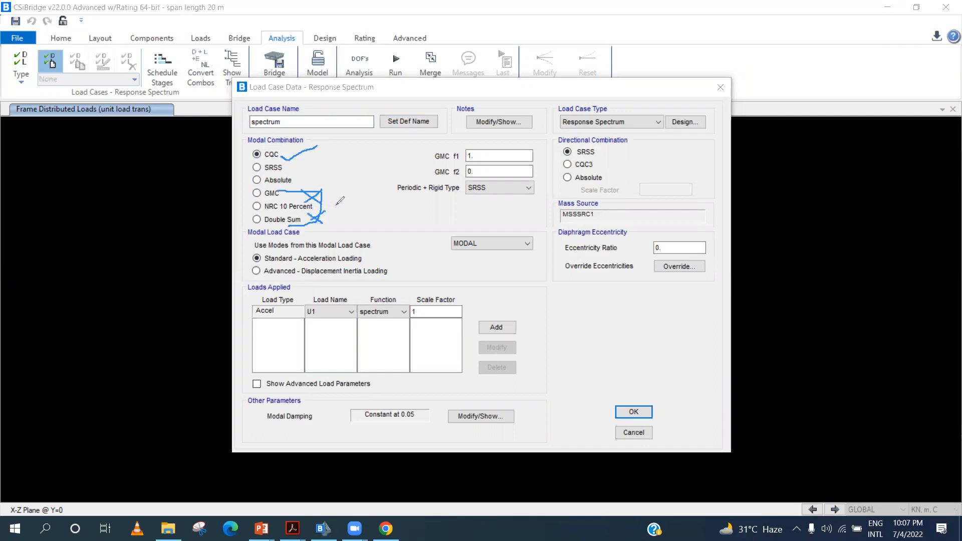
pyautogui.moveTo(247, 157); pyautogui.dragTo(246, 189)
pyautogui.moveTo(261, 155)
pyautogui.mouseDown()
pyautogui.moveTo(289, 152)
pyautogui.moveTo(248, 165)
pyautogui.moveTo(268, 225)
pyautogui.moveTo(312, 209)
pyautogui.mouseUp()
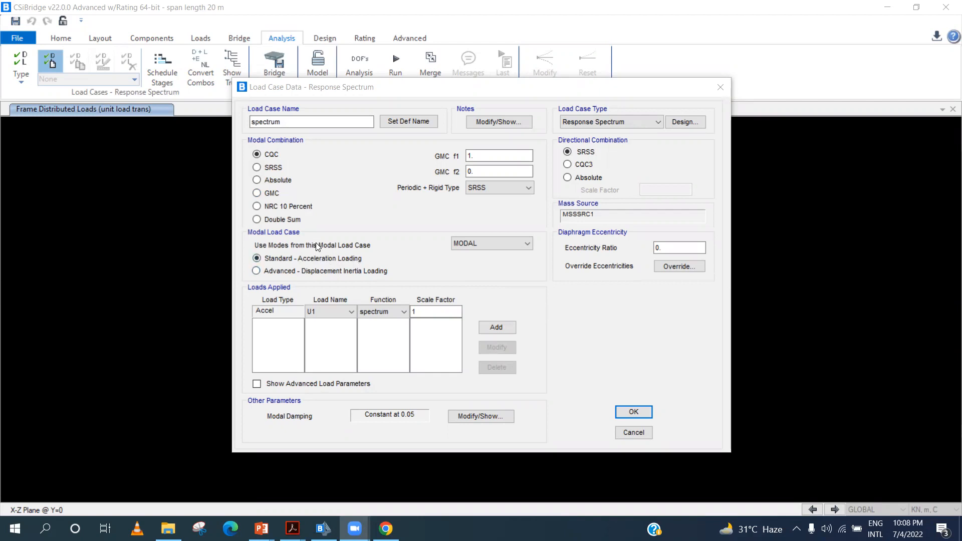
pyautogui.click(471, 244)
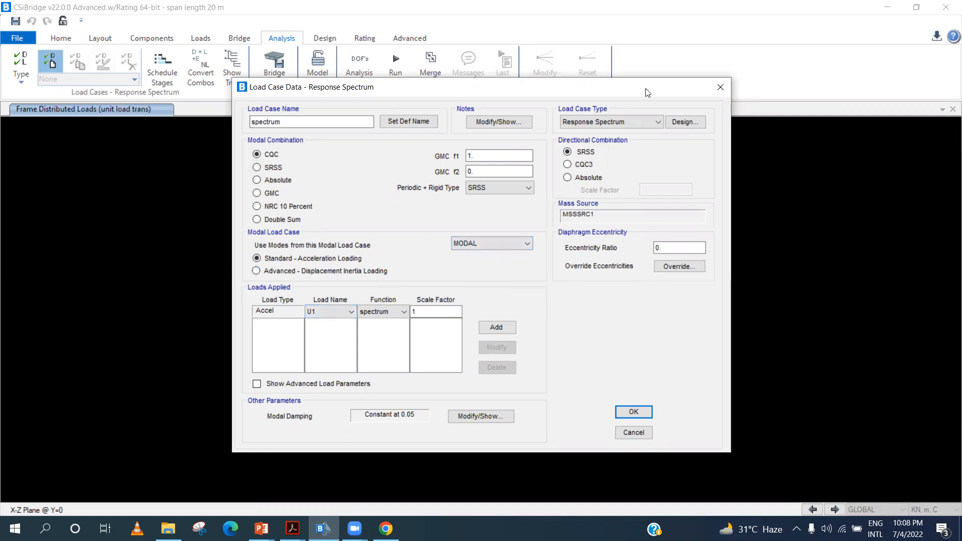
pyautogui.moveTo(454, 294)
pyautogui.mouseDown()
pyautogui.moveTo(613, 303)
pyautogui.moveTo(608, 315)
pyautogui.mouseUp()
pyautogui.moveTo(625, 407)
pyautogui.mouseDown()
pyautogui.moveTo(616, 351)
pyautogui.moveTo(604, 337)
pyautogui.moveTo(630, 341)
pyautogui.mouseUp()
pyautogui.moveTo(349, 203); pyautogui.dragTo(692, 203)
pyautogui.moveTo(528, 277)
pyautogui.mouseDown()
pyautogui.moveTo(525, 209)
pyautogui.moveTo(551, 232)
pyautogui.moveTo(524, 297)
pyautogui.mouseUp()
pyautogui.moveTo(266, 186)
pyautogui.mouseDown()
pyautogui.moveTo(341, 186)
pyautogui.moveTo(323, 198)
pyautogui.moveTo(357, 211)
pyautogui.mouseUp()
pyautogui.moveTo(677, 213); pyautogui.dragTo(689, 205)
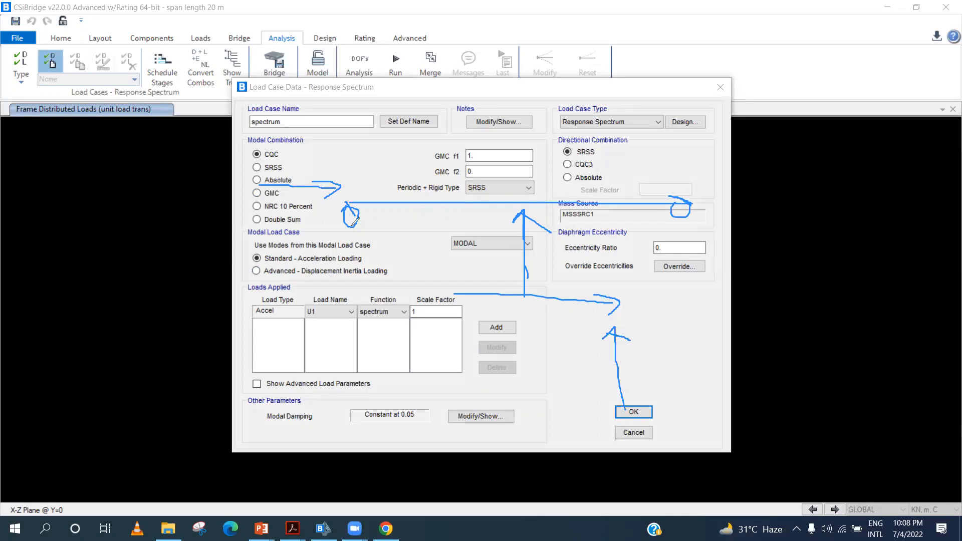
pyautogui.moveTo(354, 203)
pyautogui.mouseDown()
pyautogui.moveTo(363, 221)
pyautogui.moveTo(351, 209)
pyautogui.moveTo(353, 235)
pyautogui.mouseUp()
pyautogui.moveTo(370, 223); pyautogui.dragTo(371, 230)
pyautogui.moveTo(678, 211); pyautogui.dragTo(694, 232)
pyautogui.moveTo(580, 177)
pyautogui.mouseDown()
pyautogui.moveTo(584, 191)
pyautogui.moveTo(641, 184)
pyautogui.mouseUp()
pyautogui.moveTo(637, 181)
pyautogui.mouseDown()
pyautogui.moveTo(638, 190)
pyautogui.moveTo(656, 182)
pyautogui.mouseUp()
pyautogui.moveTo(662, 173)
pyautogui.mouseDown()
pyautogui.moveTo(677, 170)
pyautogui.moveTo(672, 162)
pyautogui.mouseUp()
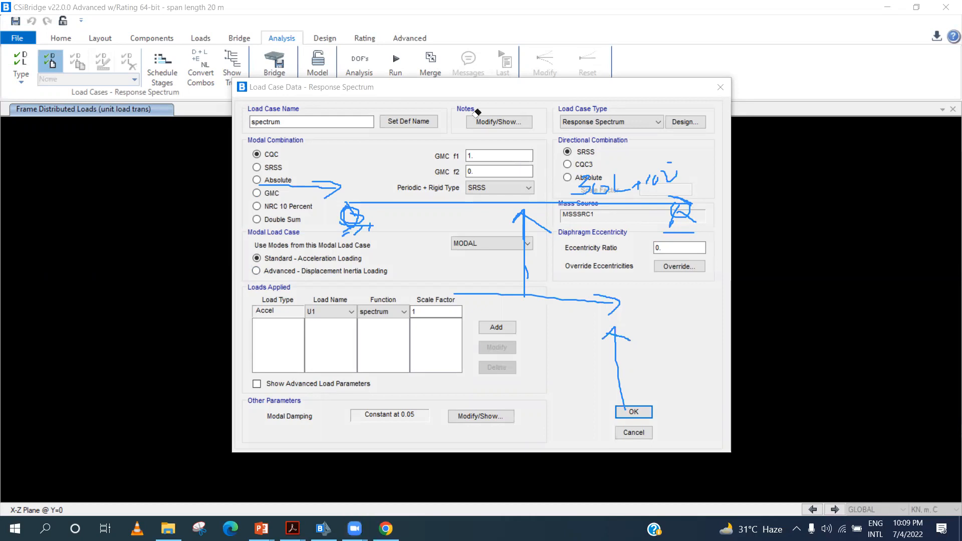
pyautogui.moveTo(320, 191)
pyautogui.mouseDown()
pyautogui.moveTo(317, 237)
pyautogui.moveTo(352, 212)
pyautogui.mouseUp()
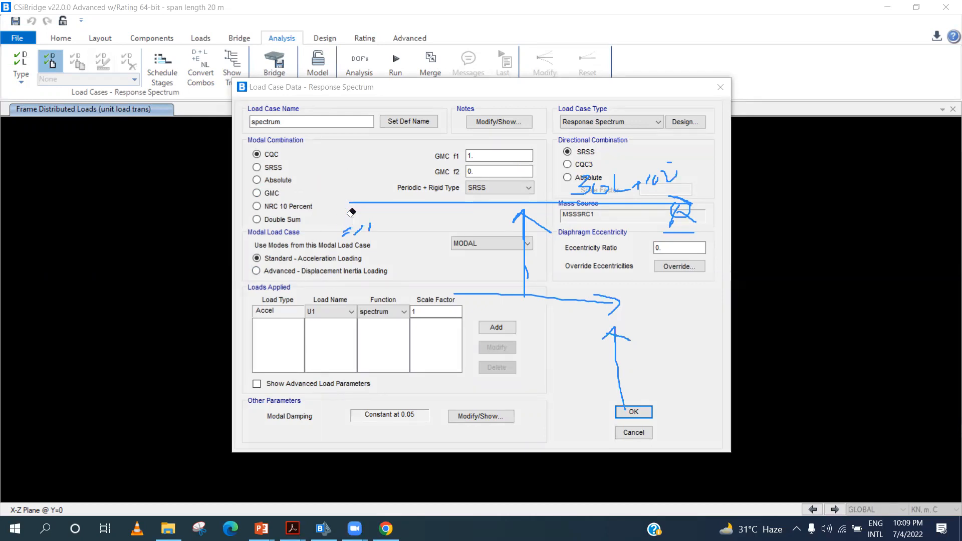
pyautogui.moveTo(357, 228)
pyautogui.mouseDown()
pyautogui.moveTo(372, 205)
pyautogui.moveTo(609, 189)
pyautogui.moveTo(616, 206)
pyautogui.moveTo(702, 198)
pyautogui.moveTo(453, 295)
pyautogui.mouseUp()
pyautogui.moveTo(670, 311)
pyautogui.mouseDown()
pyautogui.moveTo(670, 354)
pyautogui.moveTo(675, 211)
pyautogui.moveTo(462, 207)
pyautogui.mouseUp()
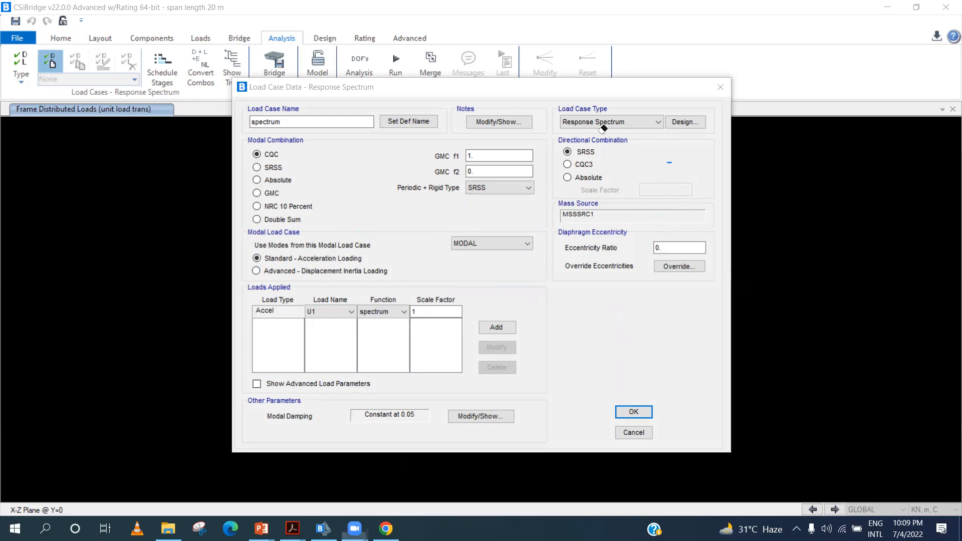
# - Check the Bridge Data table in the T-beam bridge structural drawings PDF and return to the response spectrum load case
pyautogui.moveTo(293, 529)
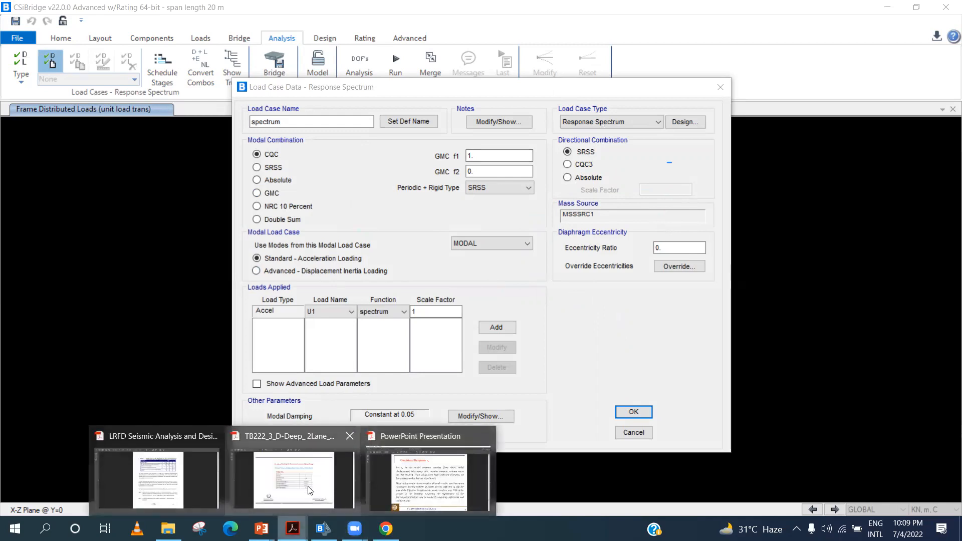
pyautogui.click(294, 502)
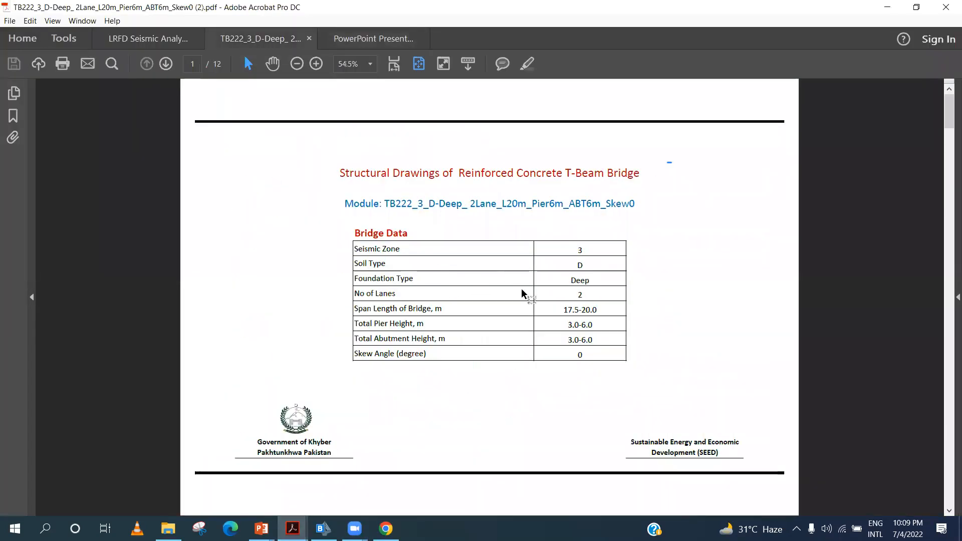
pyautogui.scroll(-1, 592, 346)
pyautogui.scroll(1, 593, 345)
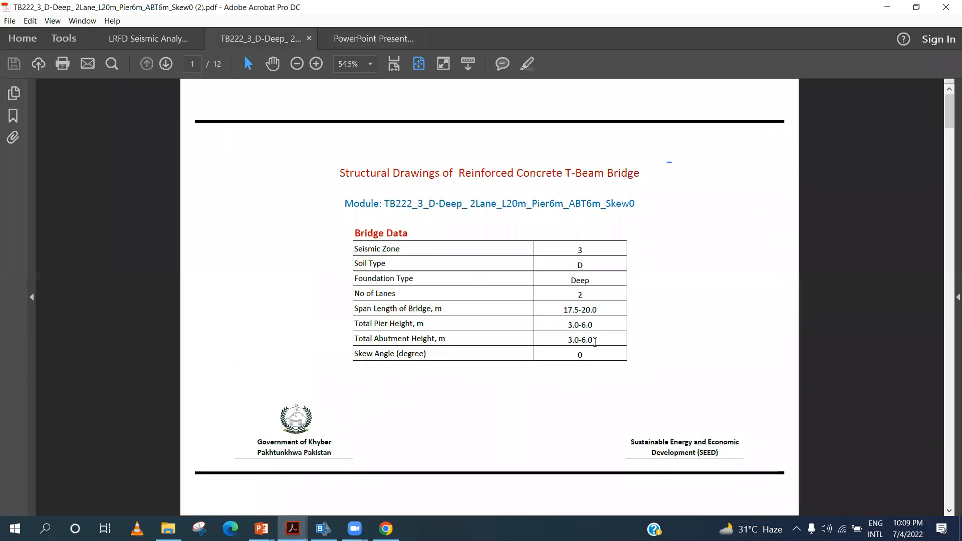
pyautogui.click(888, 8)
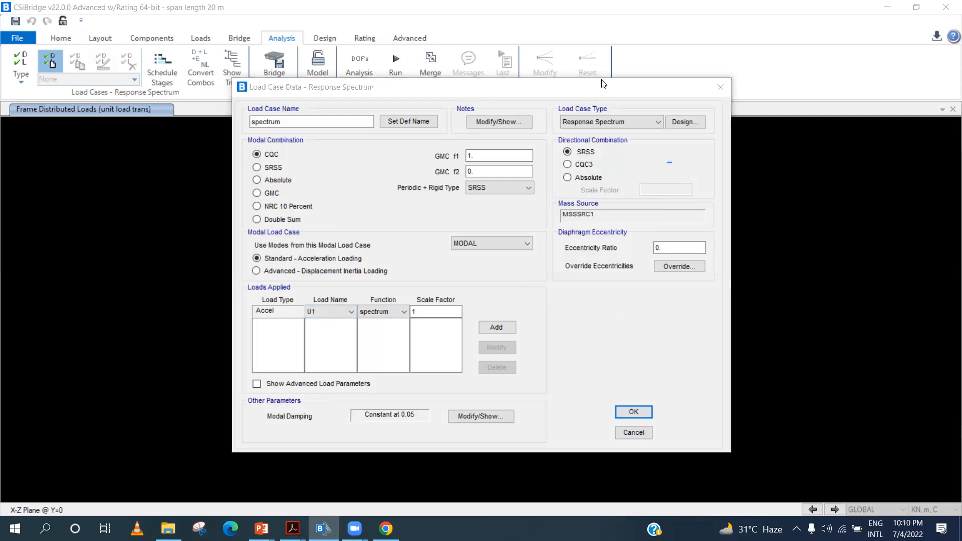
pyautogui.moveTo(275, 204); pyautogui.dragTo(364, 204)
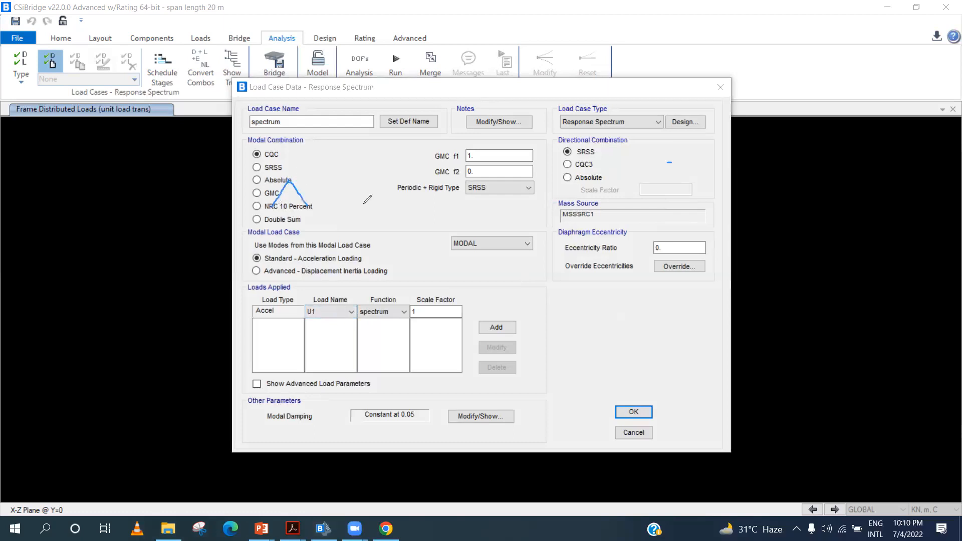
pyautogui.moveTo(414, 184); pyautogui.dragTo(417, 172)
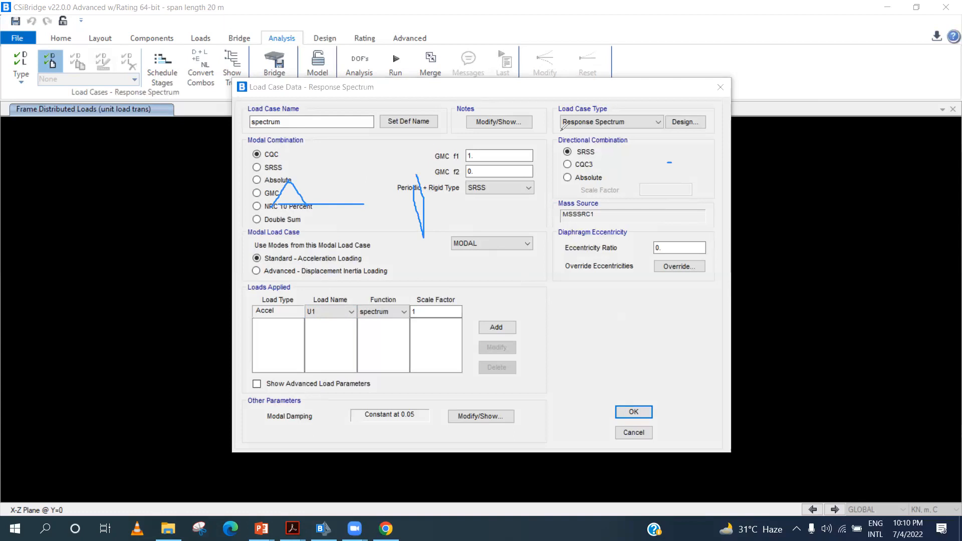
pyautogui.moveTo(285, 199)
pyautogui.mouseDown()
pyautogui.moveTo(299, 177)
pyautogui.moveTo(449, 177)
pyautogui.mouseUp()
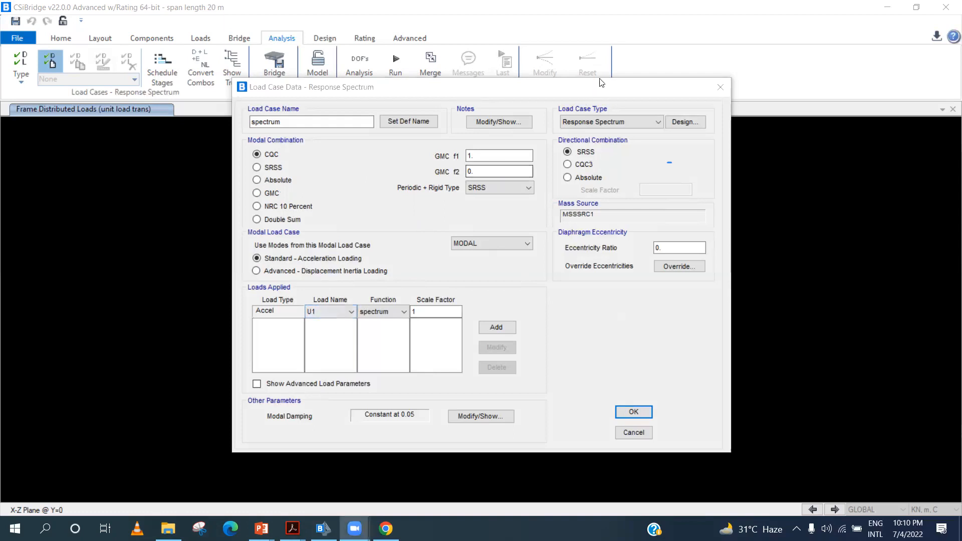
pyautogui.moveTo(348, 247)
pyautogui.mouseDown()
pyautogui.moveTo(599, 255)
pyautogui.moveTo(343, 258)
pyautogui.mouseUp()
pyautogui.moveTo(599, 252)
pyautogui.mouseDown()
pyautogui.moveTo(814, 246)
pyautogui.moveTo(797, 266)
pyautogui.moveTo(830, 259)
pyautogui.moveTo(813, 256)
pyautogui.mouseUp()
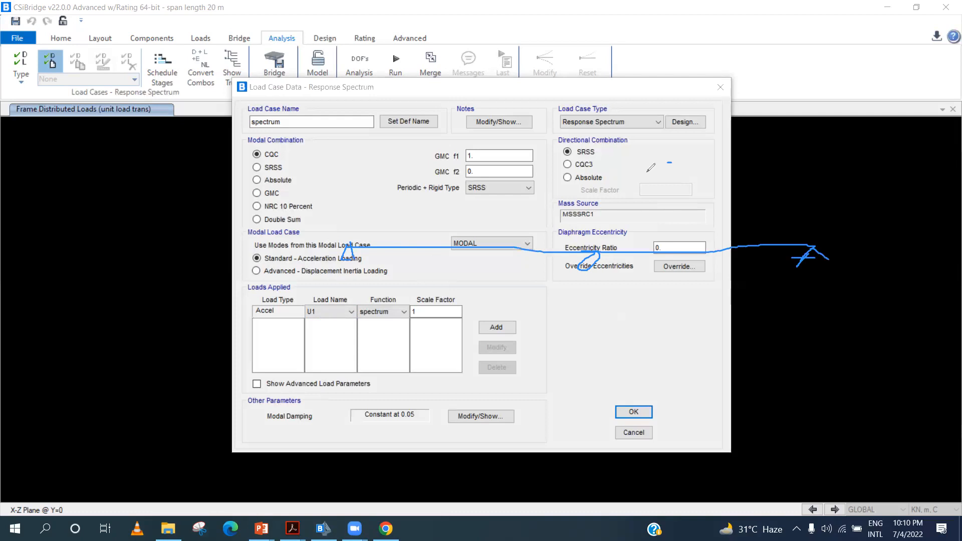
pyautogui.moveTo(350, 240)
pyautogui.mouseDown()
pyautogui.moveTo(352, 254)
pyautogui.moveTo(535, 264)
pyautogui.moveTo(853, 247)
pyautogui.moveTo(706, 223)
pyautogui.mouseUp()
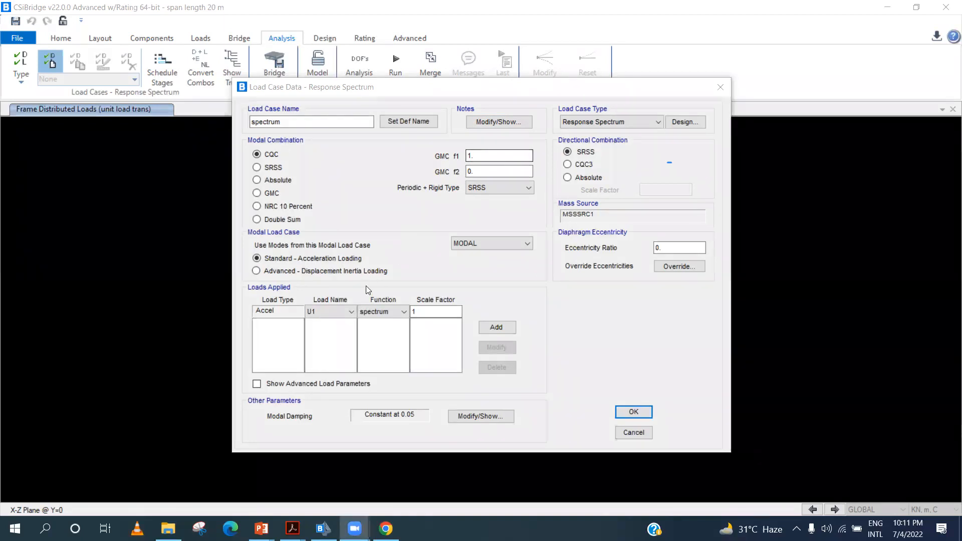
# - Add a U1 acceleration load with the spectrum function and a scale factor of 9.8 to the response spectrum load case
pyautogui.click(334, 312)
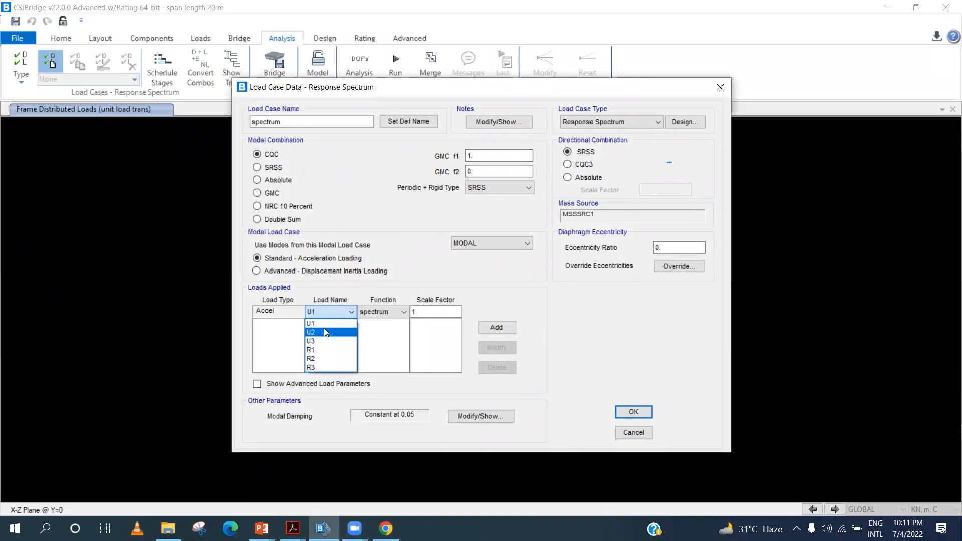
pyautogui.click(323, 328)
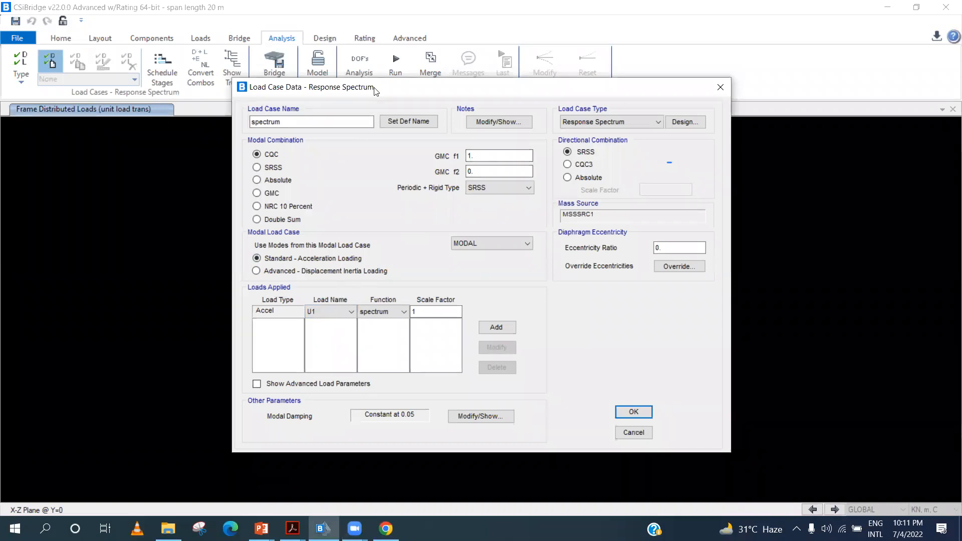
pyautogui.moveTo(375, 91); pyautogui.dragTo(410, 97)
pyautogui.doubleClick(441, 322)
pyautogui.write('9.8')
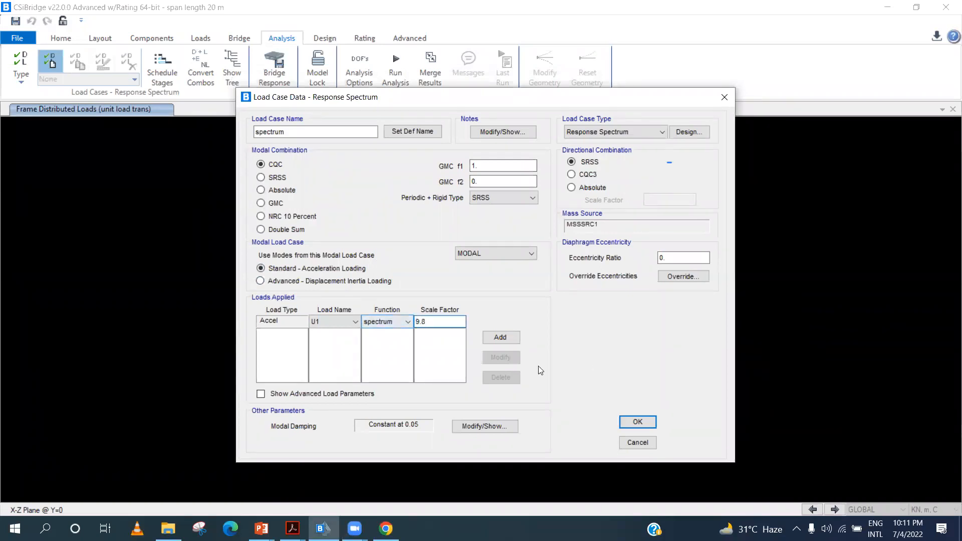
pyautogui.click(500, 338)
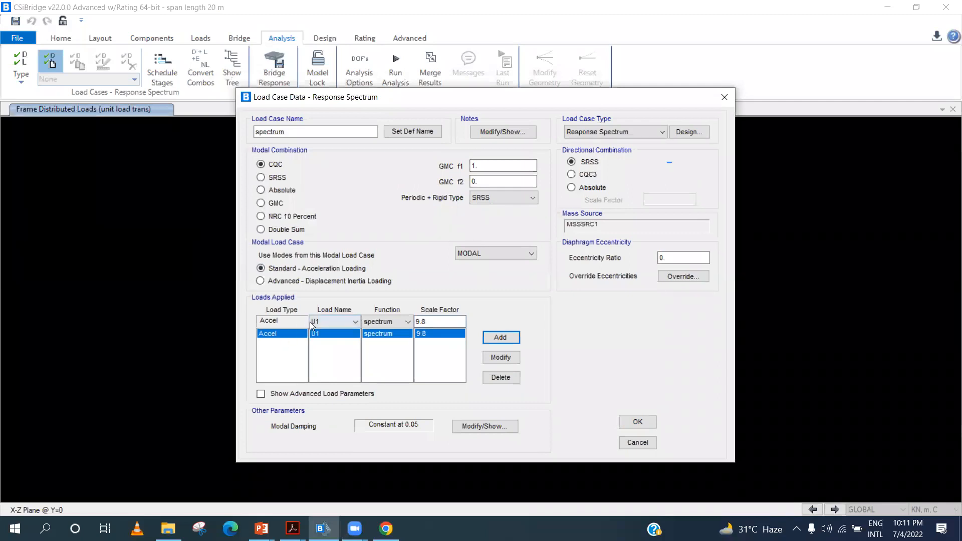
# - Add a U2 acceleration load with the spectrum function and a scale factor of 9.8
pyautogui.click(346, 322)
pyautogui.click(333, 343)
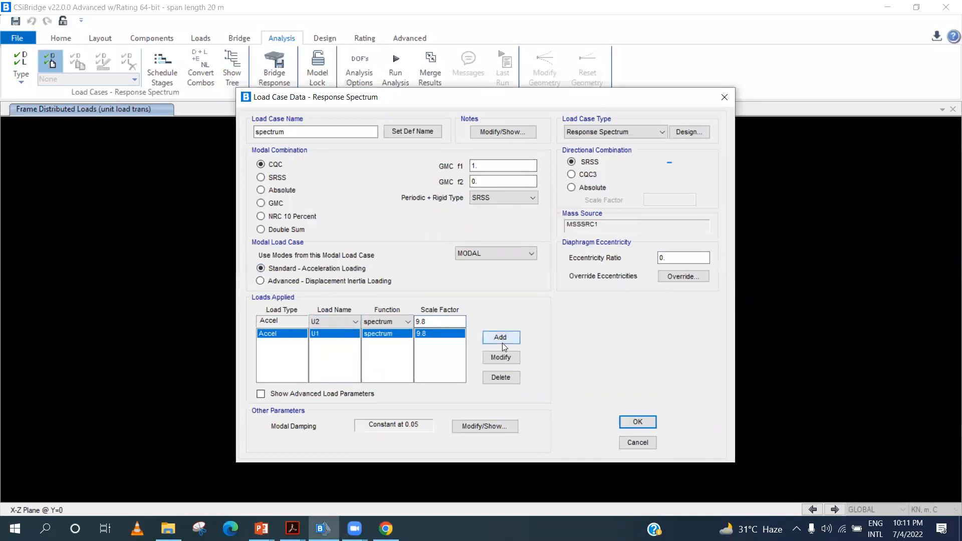
pyautogui.click(502, 343)
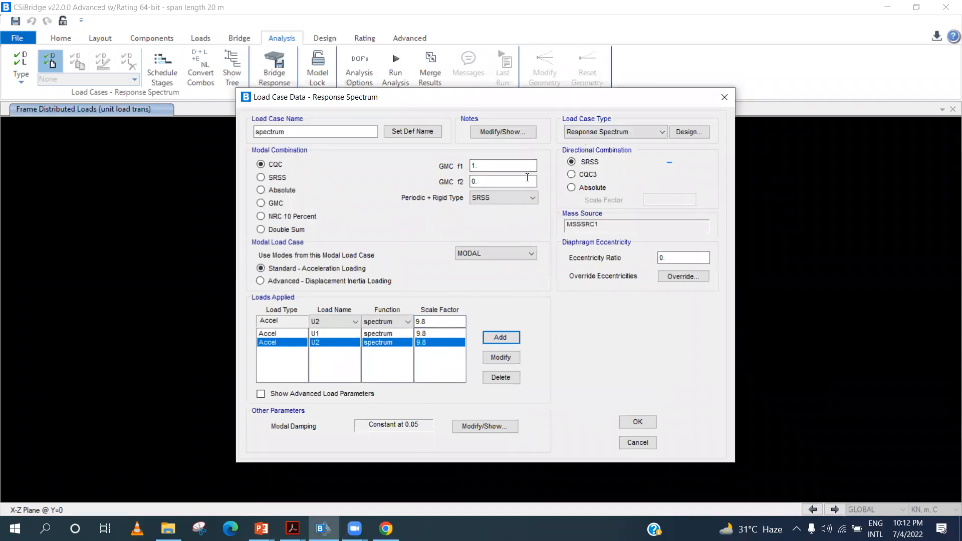
pyautogui.moveTo(458, 105)
pyautogui.mouseDown()
pyautogui.moveTo(459, 119)
pyautogui.moveTo(467, 114)
pyautogui.mouseUp()
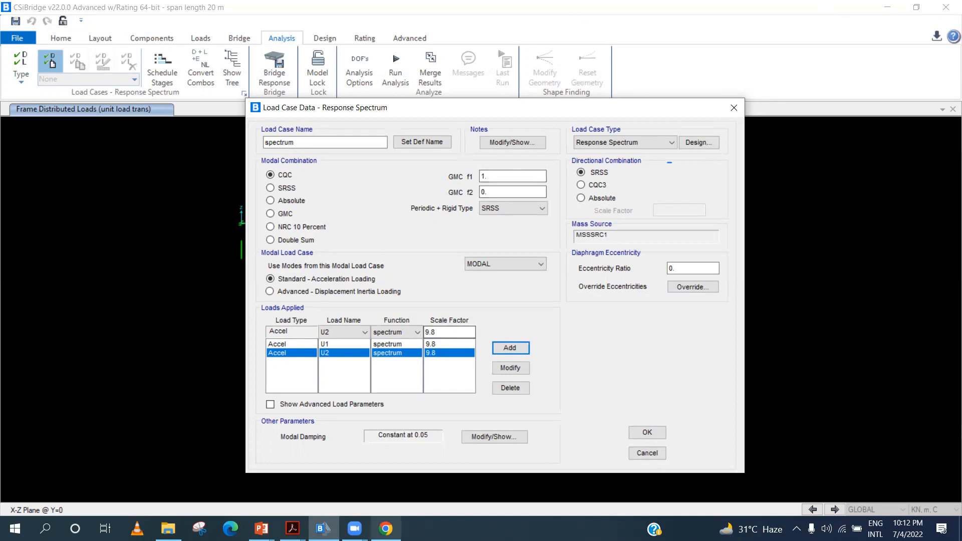
# - Switch to PowerPoint presentation 9 and find the 3.10.7 Response Modification Factors slide
pyautogui.click(293, 529)
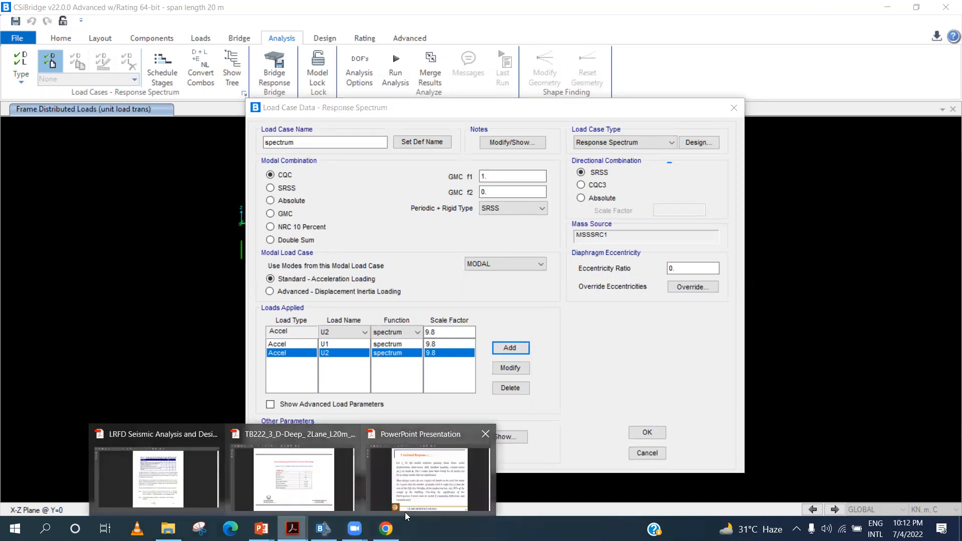
pyautogui.click(295, 474)
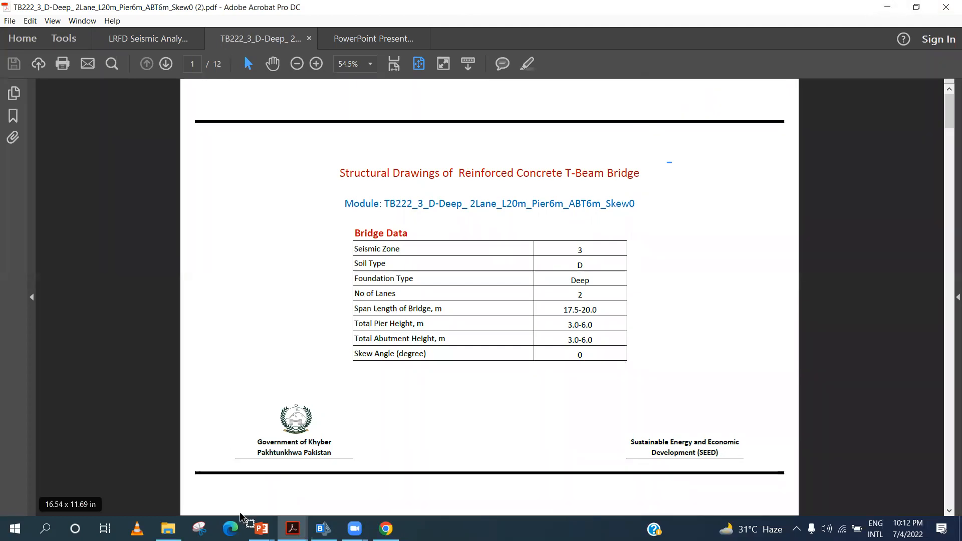
pyautogui.moveTo(261, 527)
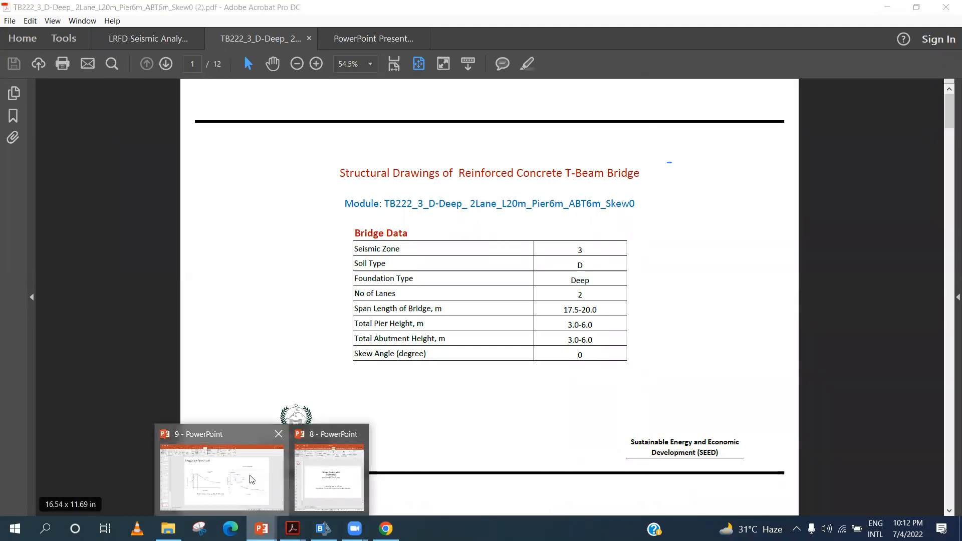
pyautogui.click(251, 480)
pyautogui.scroll(9, 548, 421)
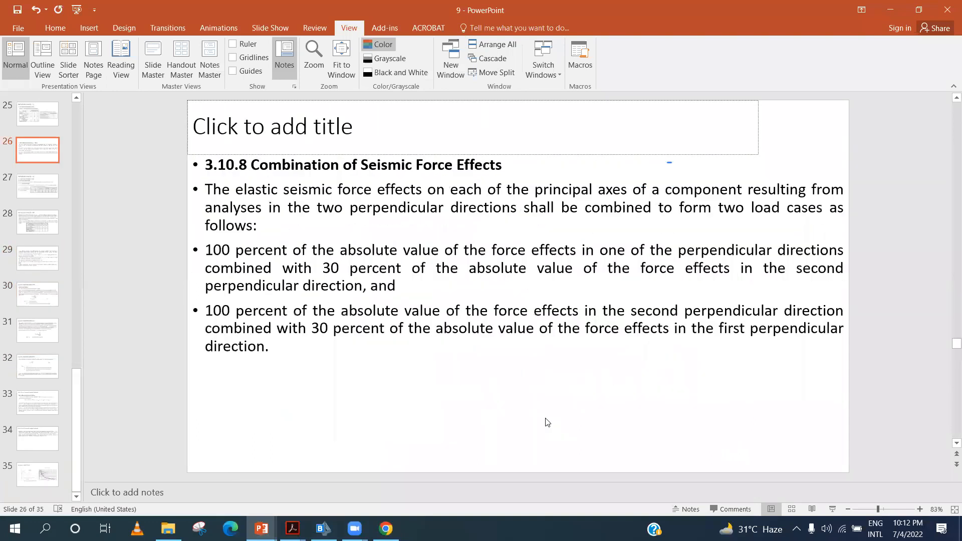
pyautogui.scroll(1, 547, 423)
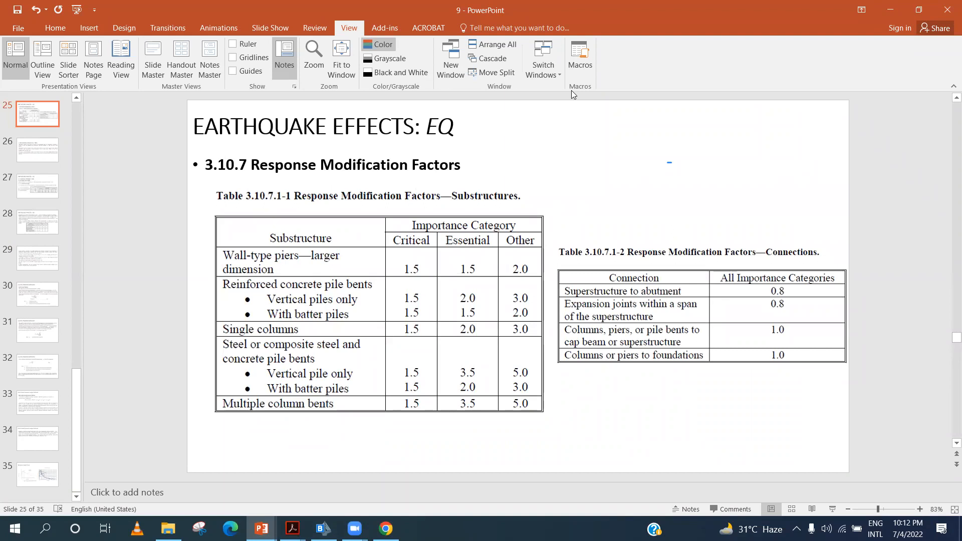
# - Circle the Other importance category and its 5.0 factor for multiple column bents, erase the marks, and put the presentation away
pyautogui.moveTo(534, 232); pyautogui.dragTo(536, 229)
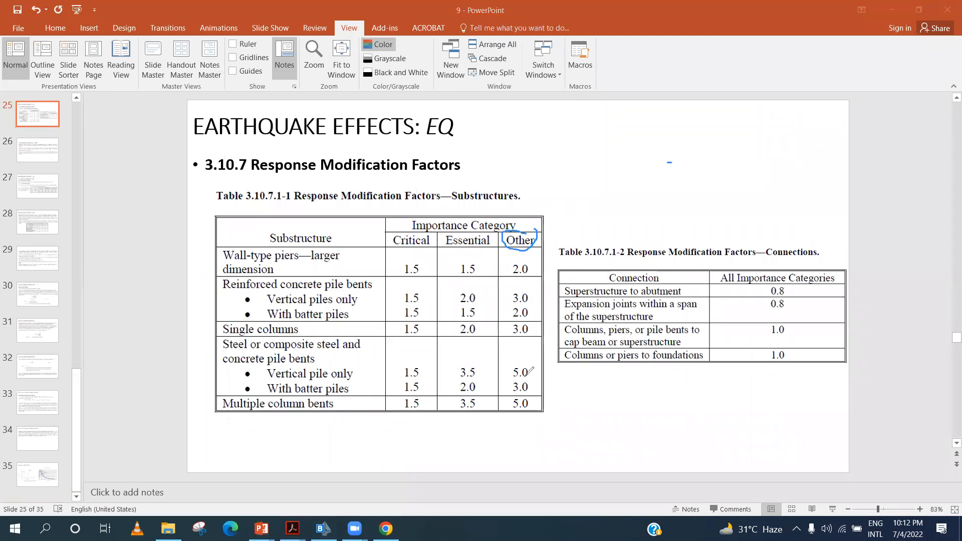
pyautogui.moveTo(528, 393)
pyautogui.mouseDown()
pyautogui.moveTo(520, 428)
pyautogui.moveTo(533, 396)
pyautogui.mouseUp()
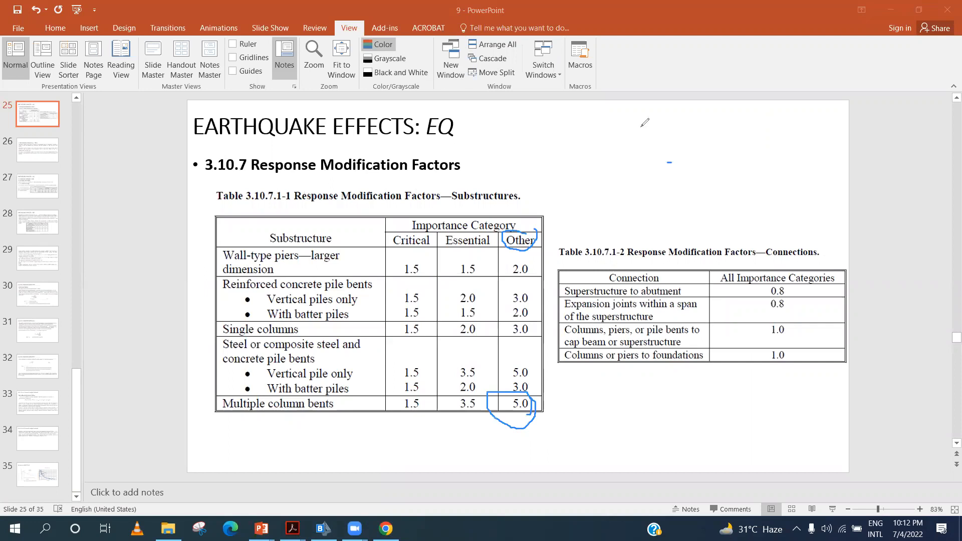
pyautogui.moveTo(503, 404); pyautogui.dragTo(538, 245)
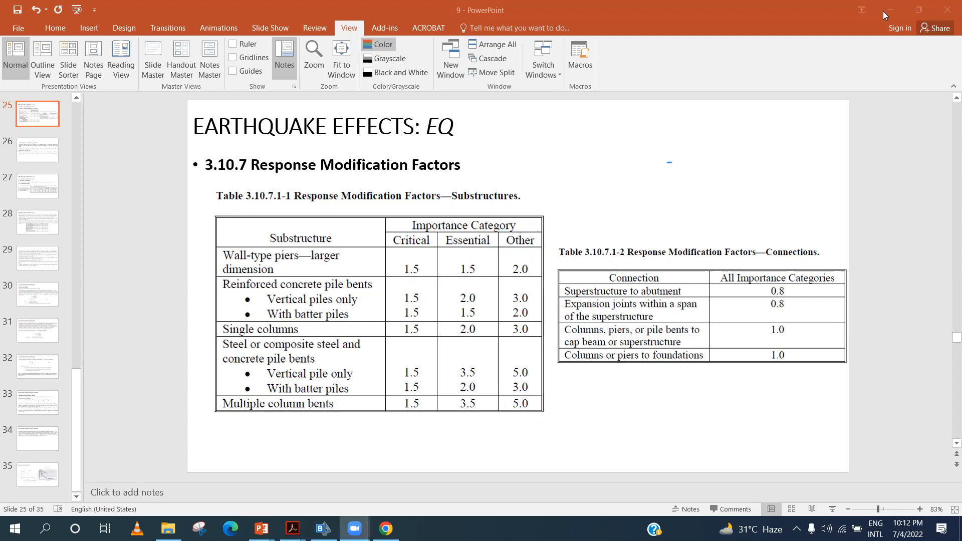
pyautogui.click(885, 10)
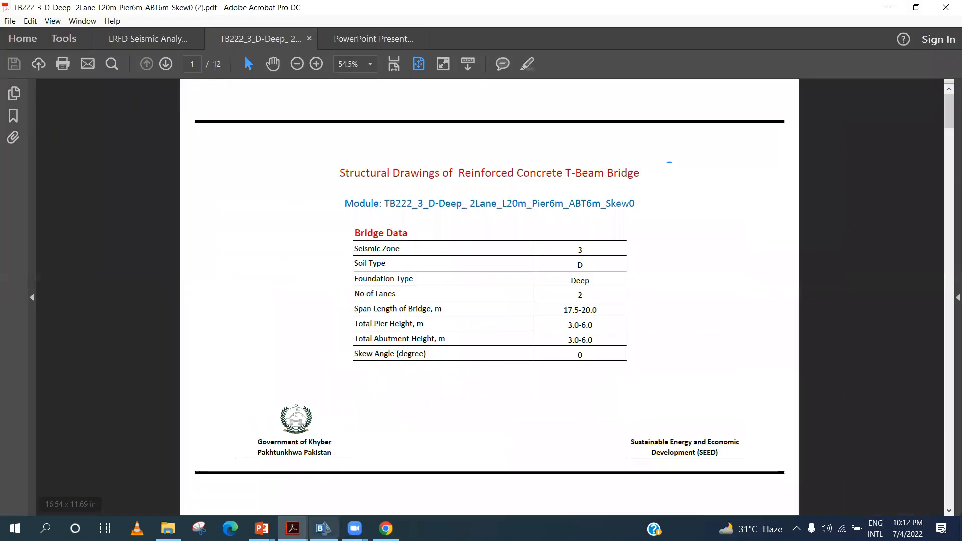
# - Return to CSiBridge and update the scale factors of the applied U2 and U1 loads to 9.8/5
pyautogui.click(323, 529)
pyautogui.click(448, 333)
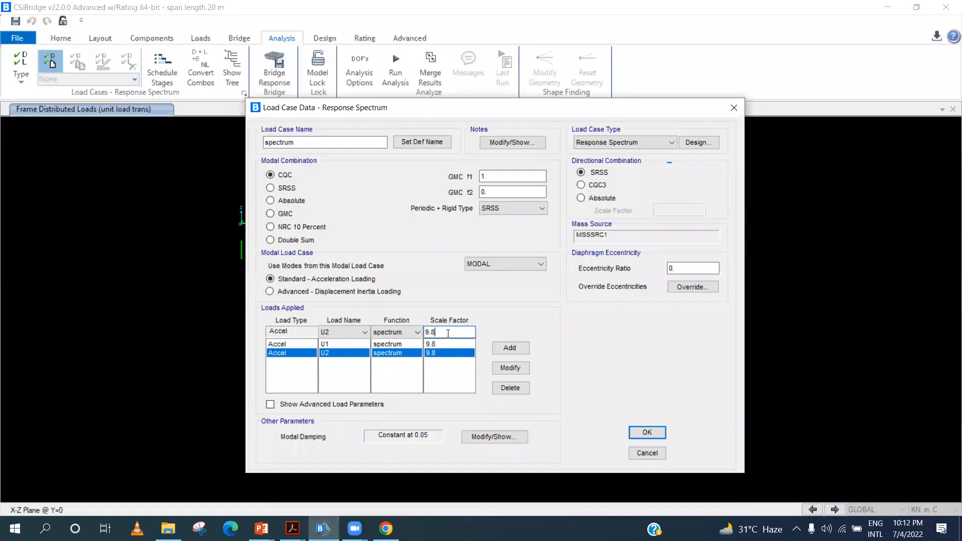
pyautogui.write('/5')
pyautogui.click(518, 368)
pyautogui.click(449, 343)
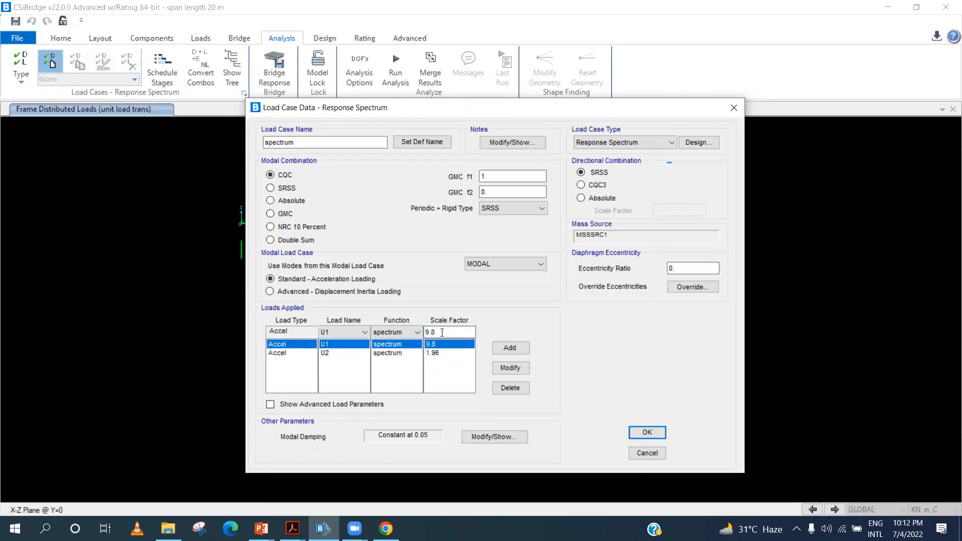
pyautogui.write('/5')
pyautogui.click(511, 371)
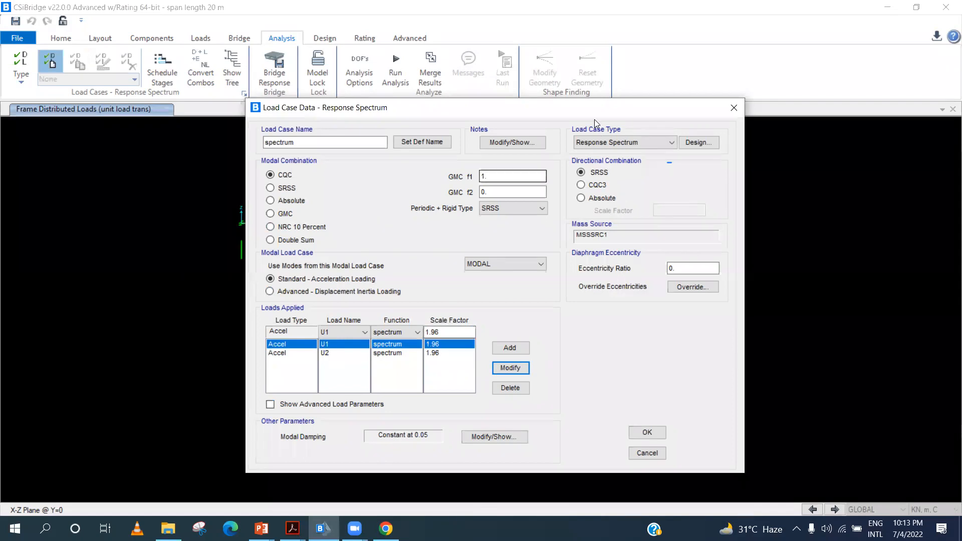
# - Sketch handwritten EQ notes over the response spectrum load case dialog and erase them
pyautogui.moveTo(370, 175)
pyautogui.mouseDown()
pyautogui.moveTo(386, 201)
pyautogui.moveTo(393, 177)
pyautogui.mouseUp()
pyautogui.moveTo(351, 186); pyautogui.dragTo(390, 187)
pyautogui.moveTo(427, 182)
pyautogui.mouseDown()
pyautogui.moveTo(422, 199)
pyautogui.moveTo(437, 200)
pyautogui.mouseUp()
pyautogui.moveTo(306, 201); pyautogui.dragTo(442, 208)
pyautogui.moveTo(372, 178)
pyautogui.mouseDown()
pyautogui.moveTo(389, 201)
pyautogui.moveTo(409, 178)
pyautogui.moveTo(415, 201)
pyautogui.moveTo(436, 199)
pyautogui.mouseUp()
pyautogui.click(415, 176)
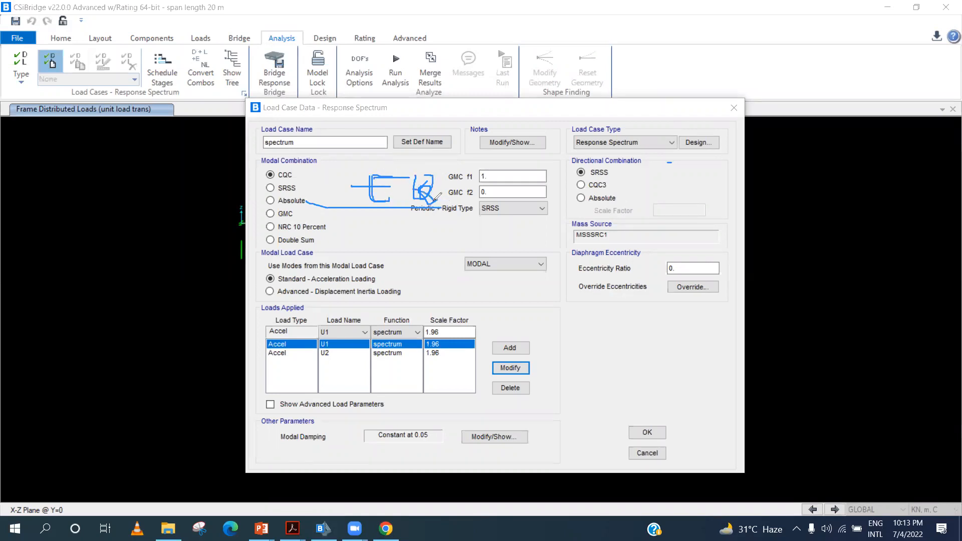
pyautogui.moveTo(374, 216)
pyautogui.mouseDown()
pyautogui.moveTo(416, 216)
pyautogui.moveTo(458, 244)
pyautogui.moveTo(474, 240)
pyautogui.moveTo(472, 248)
pyautogui.moveTo(511, 237)
pyautogui.moveTo(627, 247)
pyautogui.mouseUp()
pyautogui.click(484, 243)
pyautogui.moveTo(556, 256)
pyautogui.mouseDown()
pyautogui.moveTo(562, 269)
pyautogui.moveTo(594, 254)
pyautogui.mouseUp()
pyautogui.moveTo(466, 211)
pyautogui.mouseDown()
pyautogui.moveTo(621, 213)
pyautogui.moveTo(444, 244)
pyautogui.mouseUp()
pyautogui.moveTo(522, 189)
pyautogui.mouseDown()
pyautogui.moveTo(396, 200)
pyautogui.moveTo(437, 181)
pyautogui.moveTo(410, 202)
pyautogui.moveTo(493, 229)
pyautogui.moveTo(598, 208)
pyautogui.moveTo(614, 241)
pyautogui.moveTo(583, 240)
pyautogui.mouseUp()
pyautogui.moveTo(461, 235); pyautogui.dragTo(471, 281)
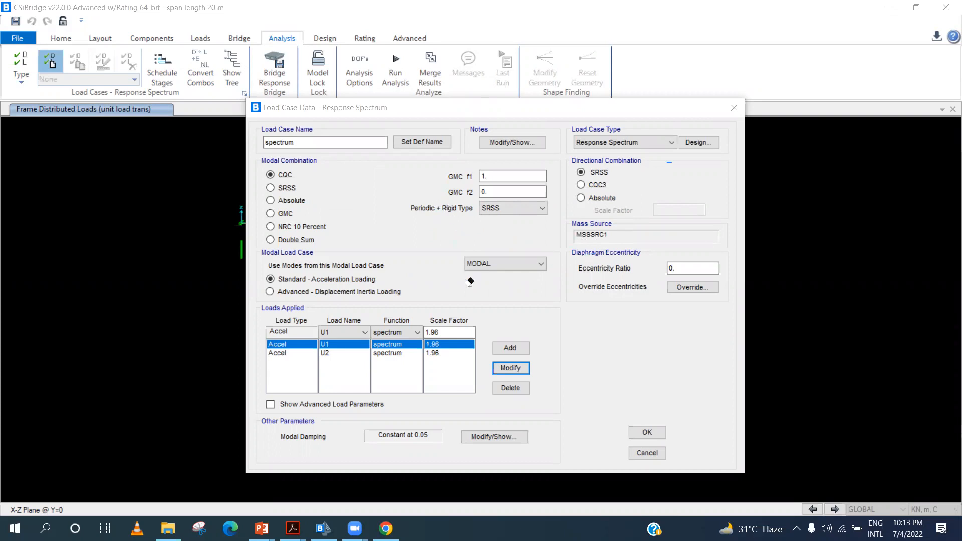
pyautogui.click(472, 138)
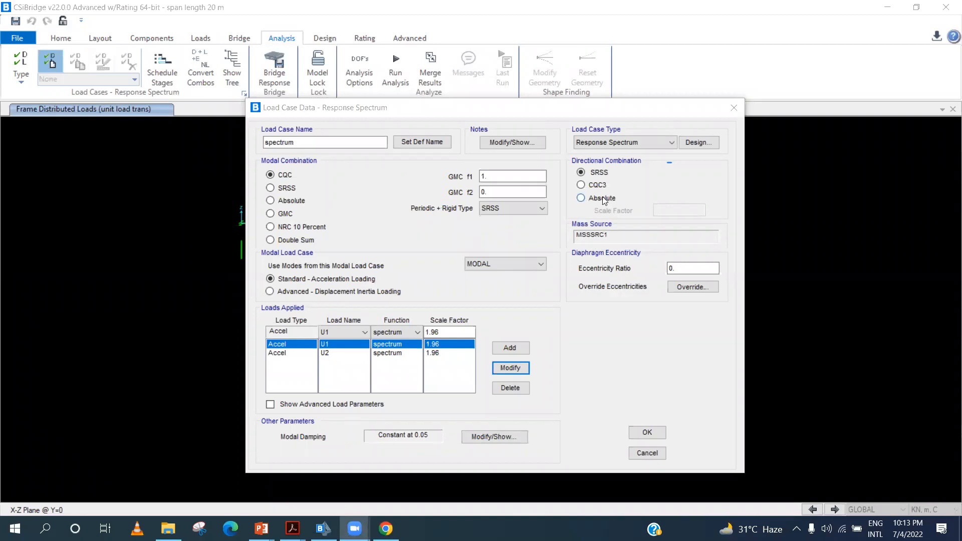
# - Set the directional combination to Absolute with a scale factor of 0.3
pyautogui.moveTo(261, 529)
pyautogui.click(592, 200)
pyautogui.moveTo(666, 212); pyautogui.dragTo(613, 216)
pyautogui.write('0.3')
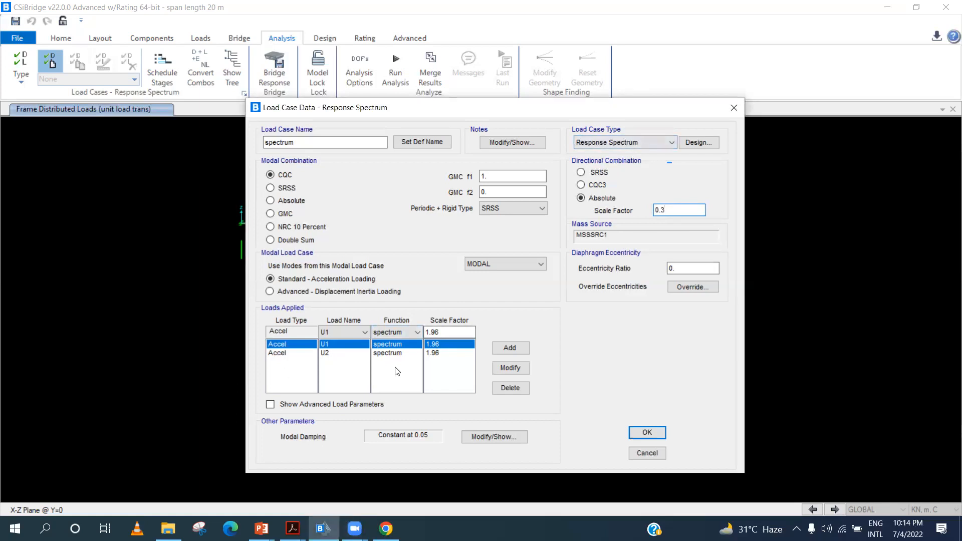
# - Rename the load case as spectrum xy and save the response spectrum load case
pyautogui.click(320, 141)
pyautogui.write('xy')
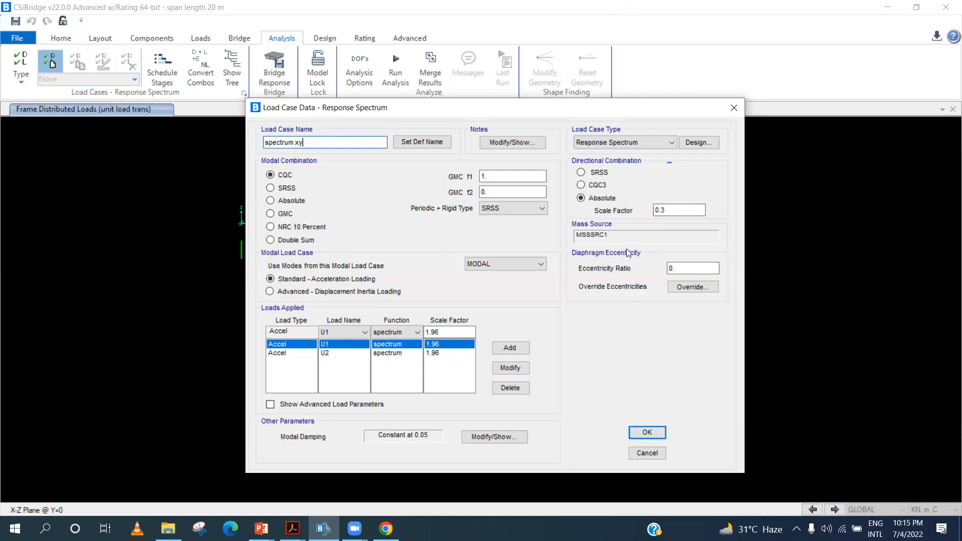
pyautogui.click(634, 432)
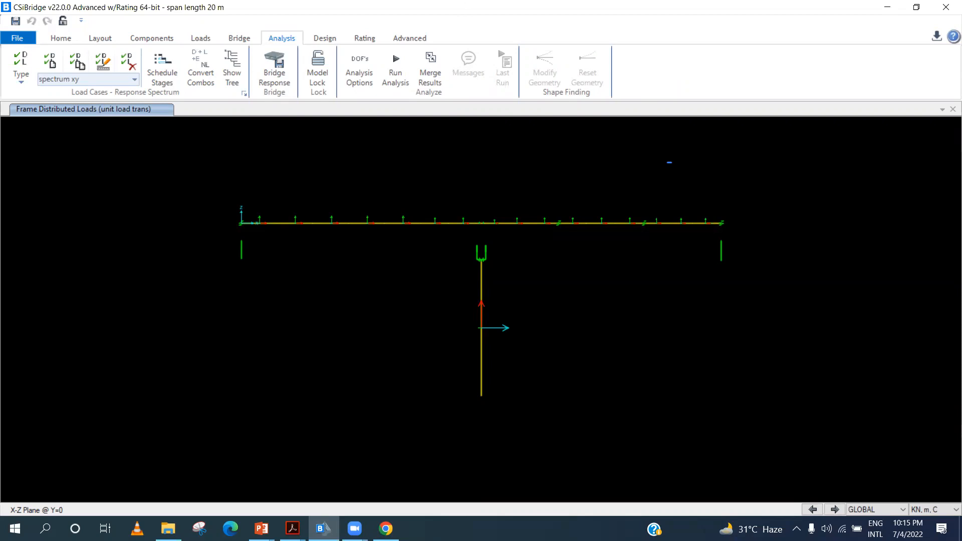
pyautogui.hotkey('alt', 'Tab')
pyautogui.hotkey('alt', 'Tab')
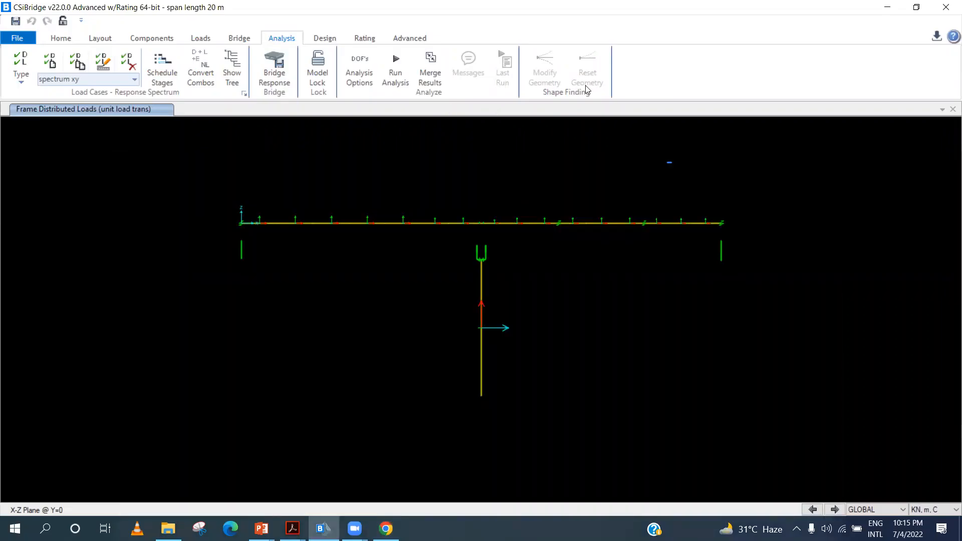